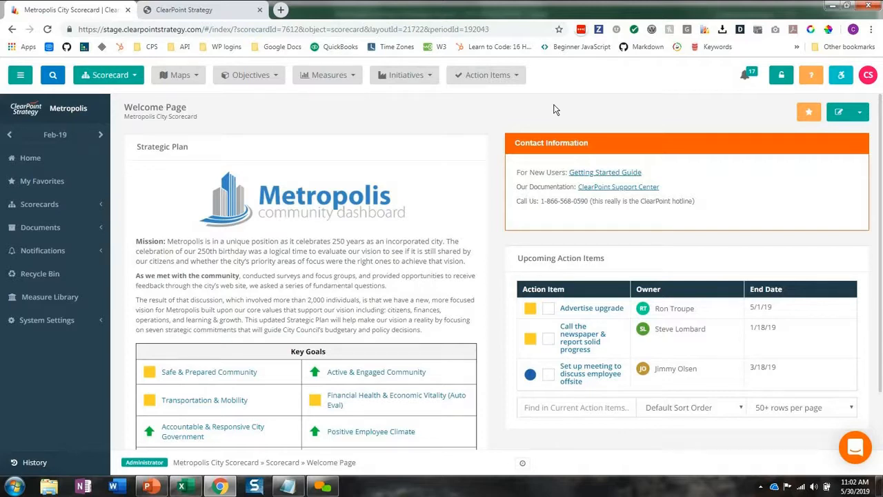
Open the measure Benchmarking - Emergency response times and review its average response time chart and measure data.
{"action": "left_click", "coordinate": [348, 78]}
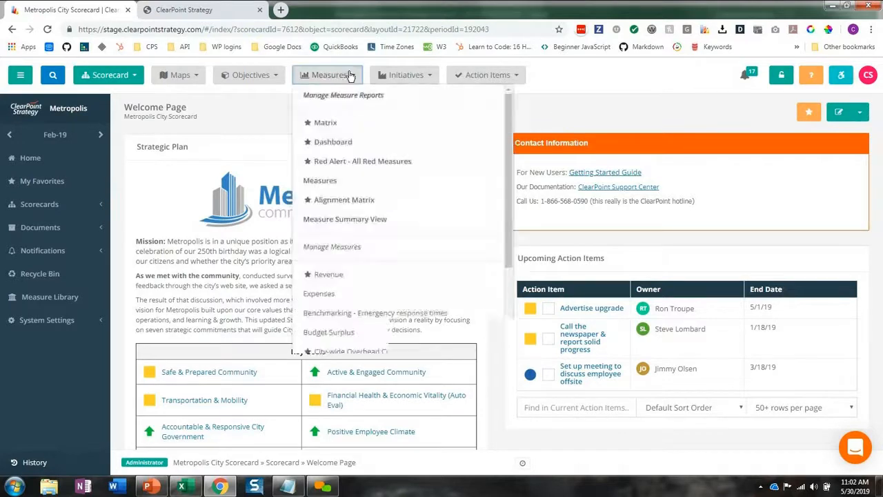
{"action": "left_click", "coordinate": [442, 314]}
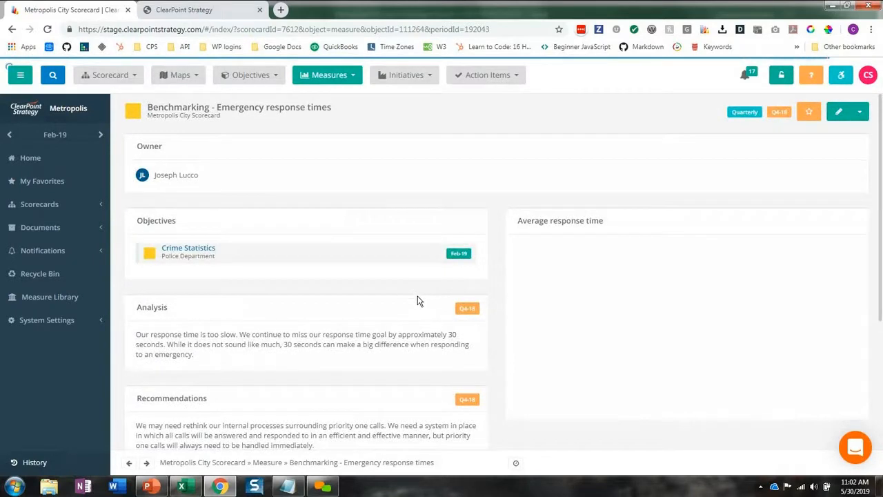
{"action": "scroll", "coordinate": [580, 265], "scroll_direction": "down", "scroll_amount": 1}
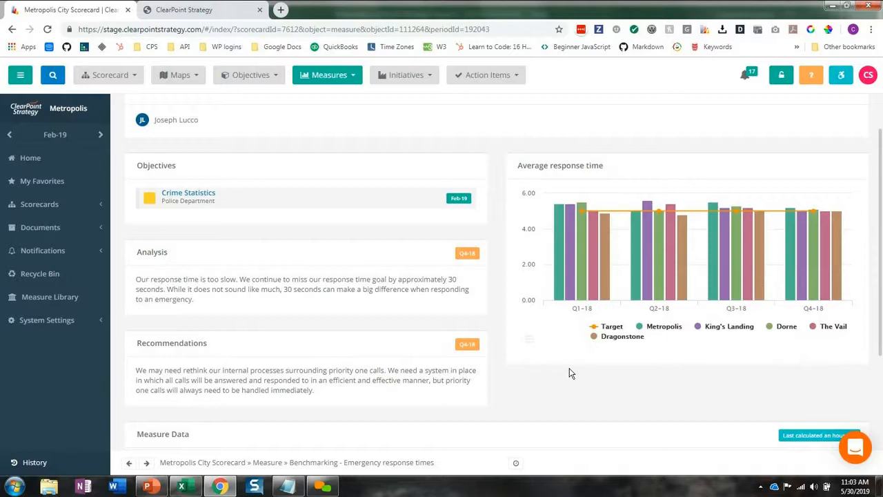
{"action": "scroll", "coordinate": [578, 360], "scroll_direction": "down", "scroll_amount": 3}
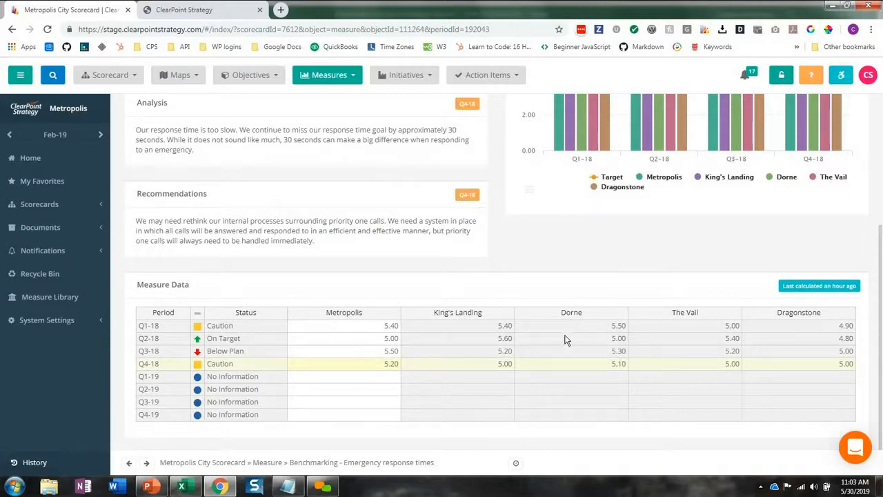
{"action": "scroll", "coordinate": [568, 332], "scroll_direction": "up", "scroll_amount": 3}
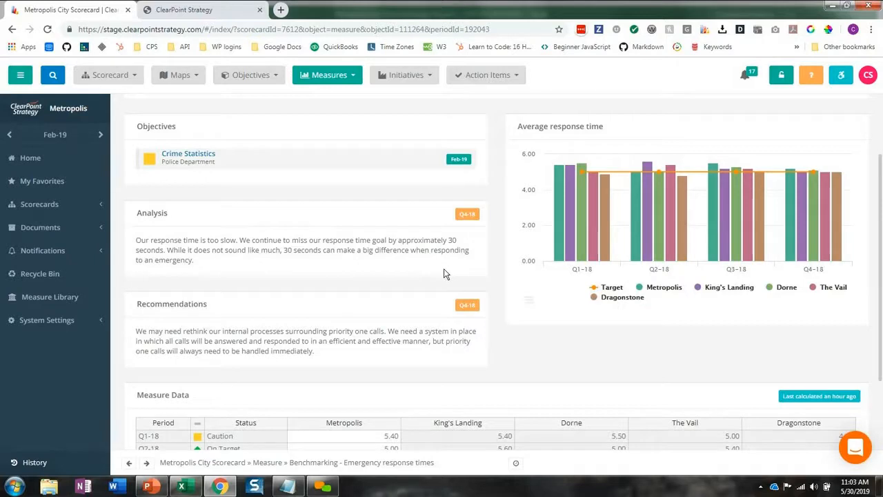
Open the Measure Library and show ClearPoint Municipal Measure Library measures from all peers, sorted by created date in descending order.
{"action": "left_click", "coordinate": [72, 302]}
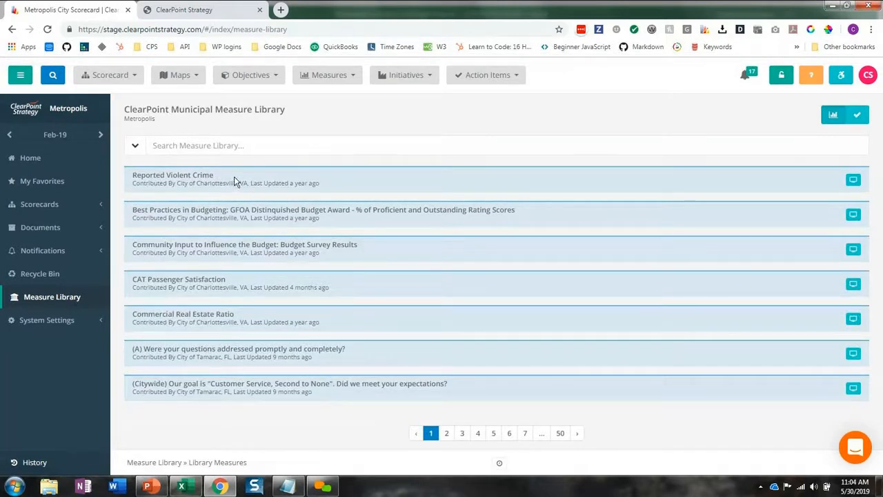
{"action": "left_click", "coordinate": [135, 145]}
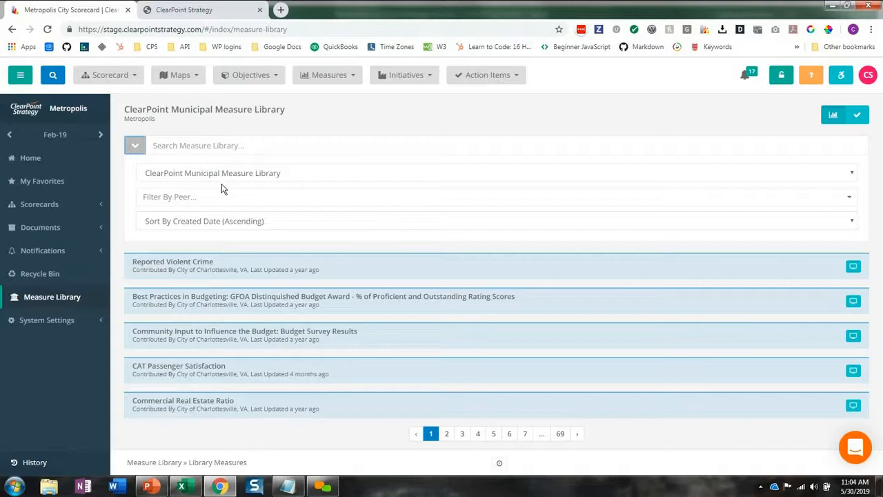
{"action": "left_click", "coordinate": [227, 173]}
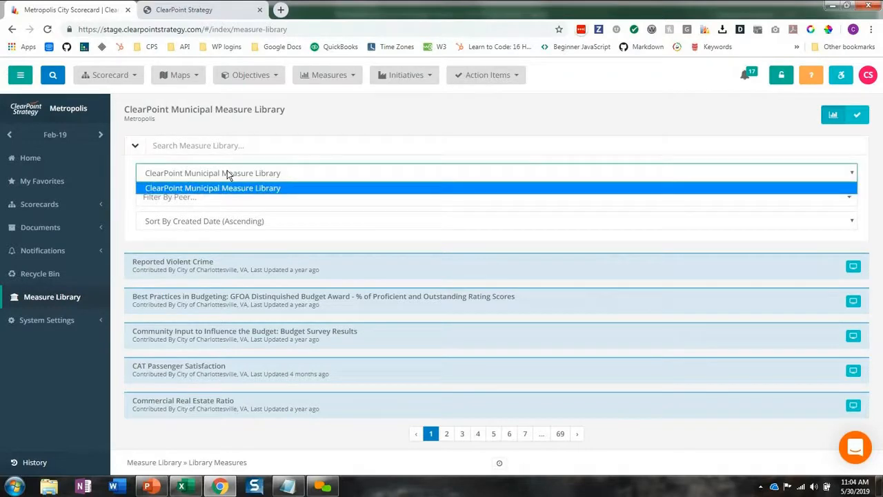
{"action": "left_click", "coordinate": [228, 173]}
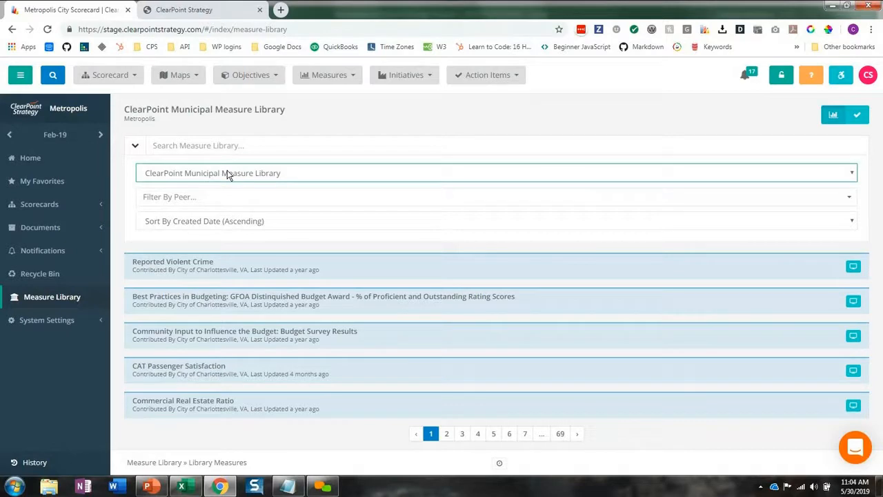
{"action": "left_click", "coordinate": [208, 199]}
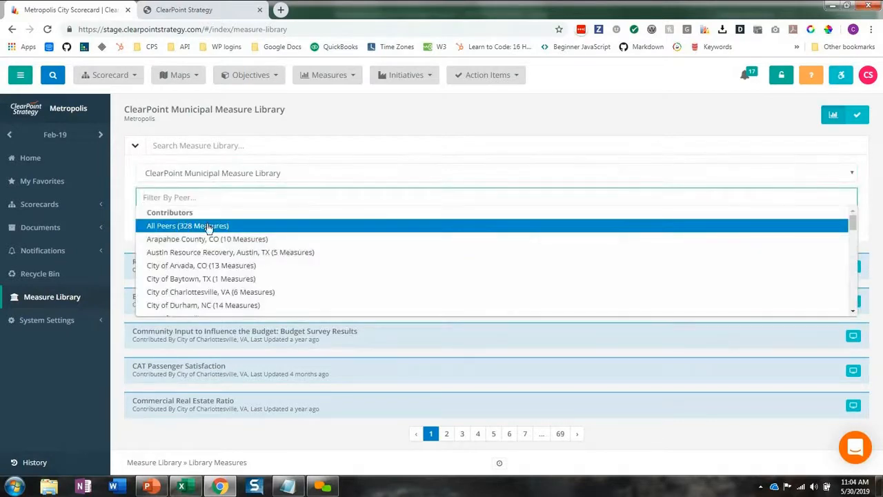
{"action": "left_click", "coordinate": [207, 227]}
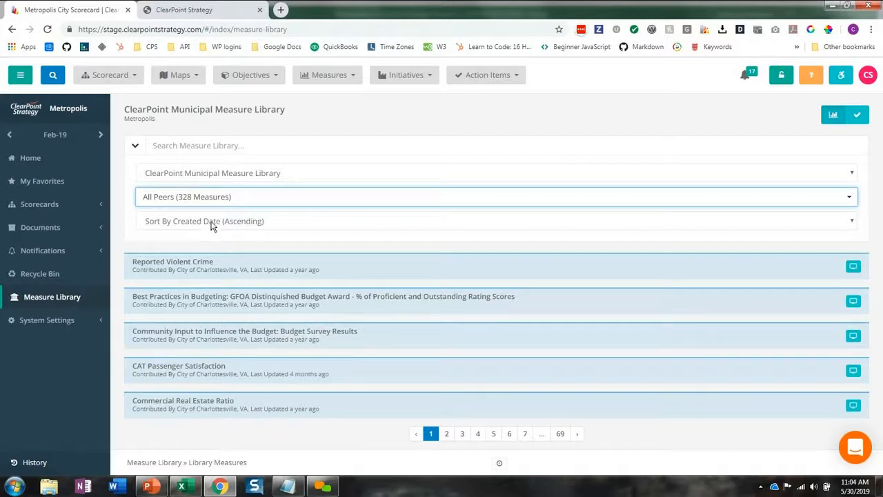
{"action": "left_click", "coordinate": [210, 224]}
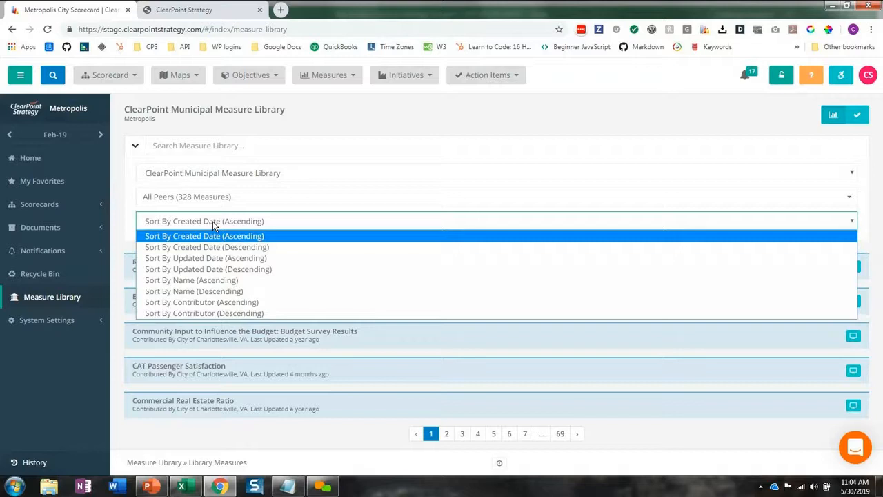
{"action": "left_click", "coordinate": [208, 246]}
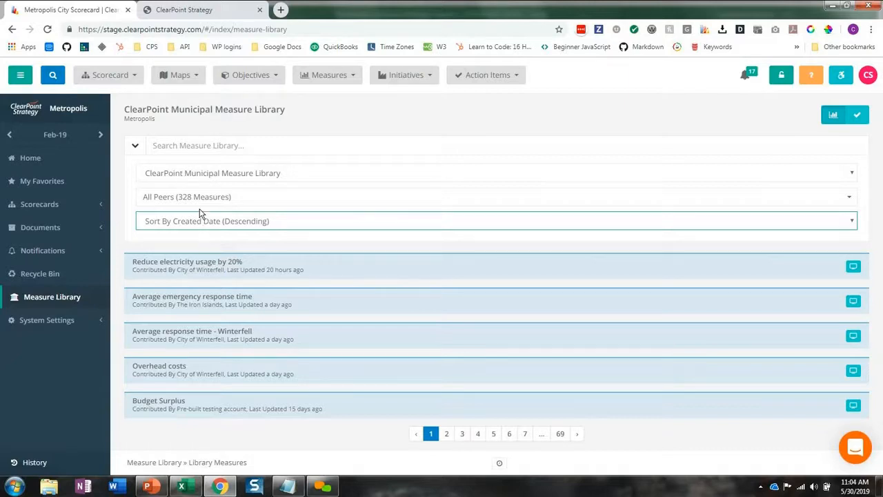
Search the library for "response time" and preview the data grid, definition and contact information of Average response time - Winterfell.
{"action": "left_click", "coordinate": [205, 143]}
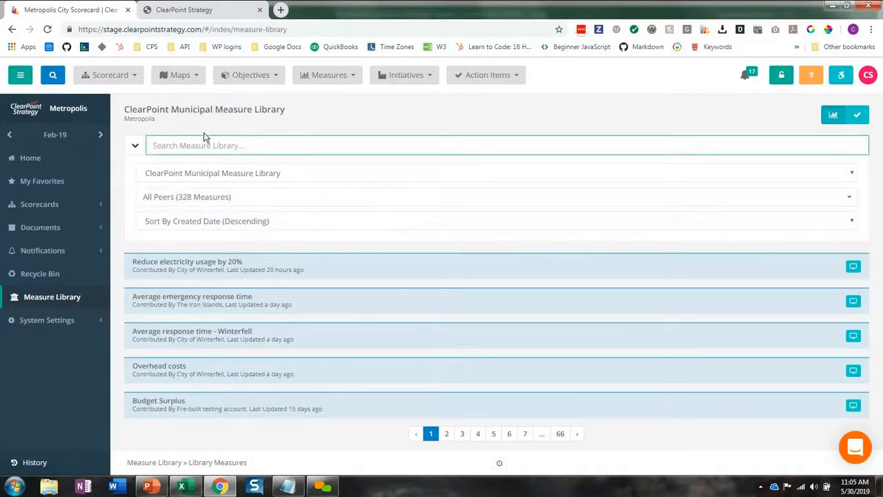
{"action": "type", "text": "response time"}
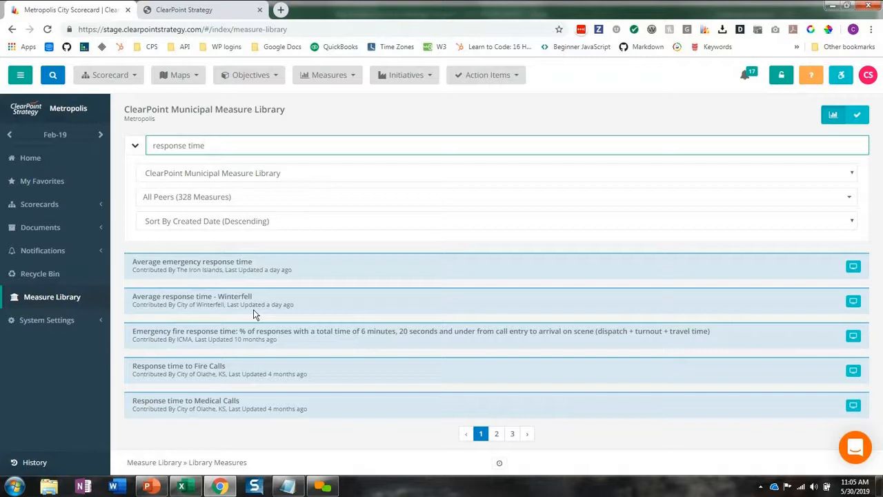
{"action": "left_click", "coordinate": [854, 304]}
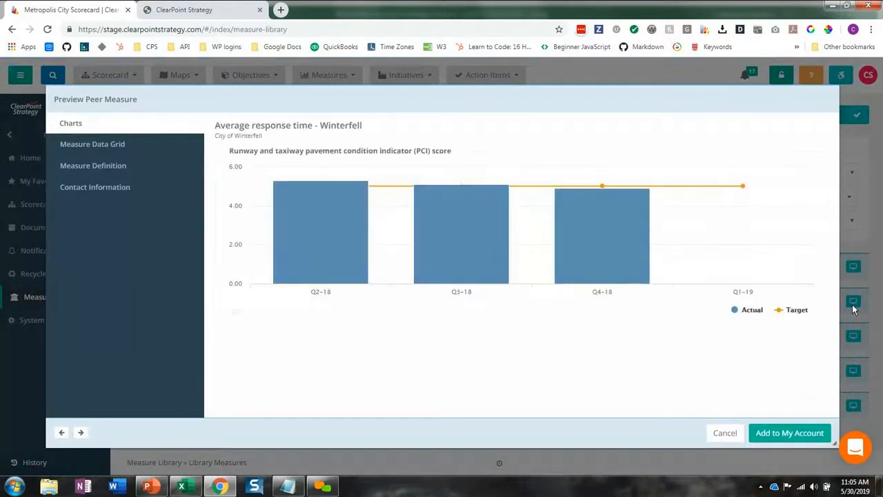
{"action": "left_click", "coordinate": [153, 151]}
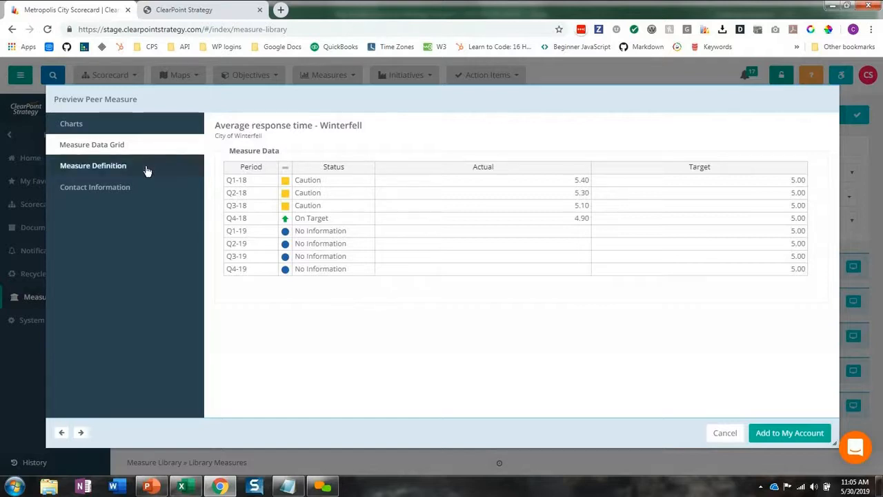
{"action": "left_click", "coordinate": [146, 172]}
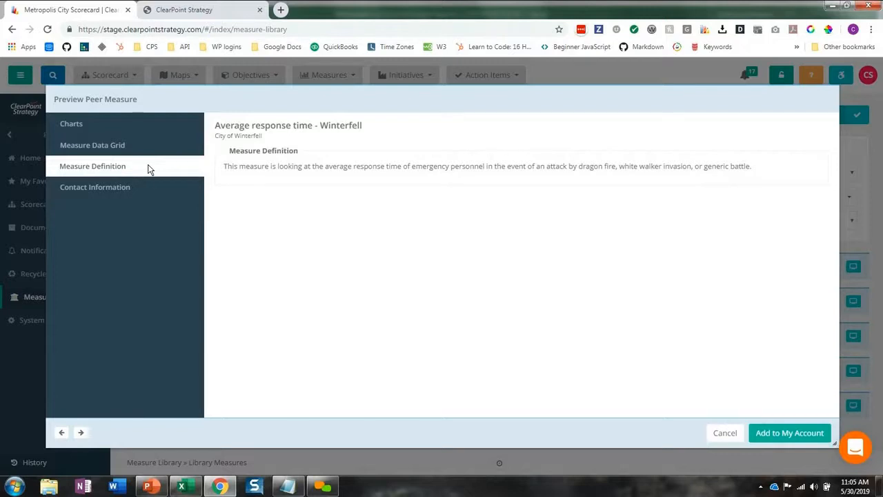
{"action": "left_click", "coordinate": [147, 190]}
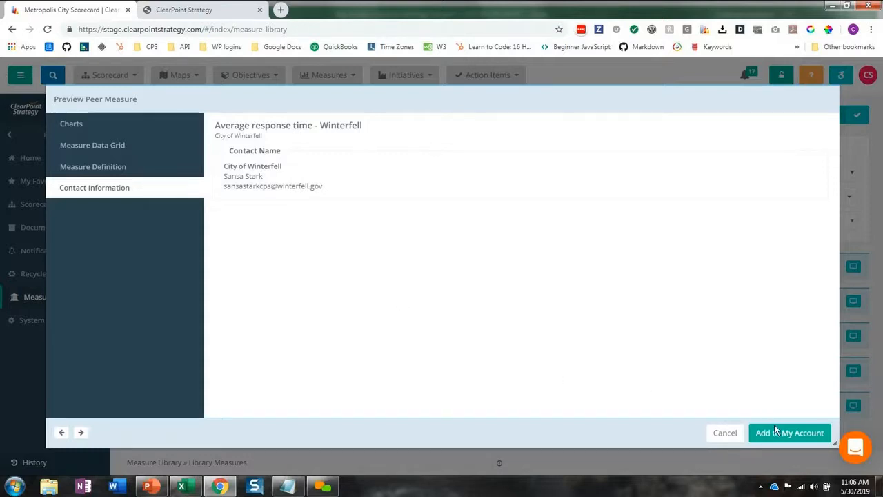
Set up adding the peer measure's Actual series to the existing measure Benchmarking - Emergency response times in Metropolis City Scorecard.
{"action": "left_click", "coordinate": [802, 437]}
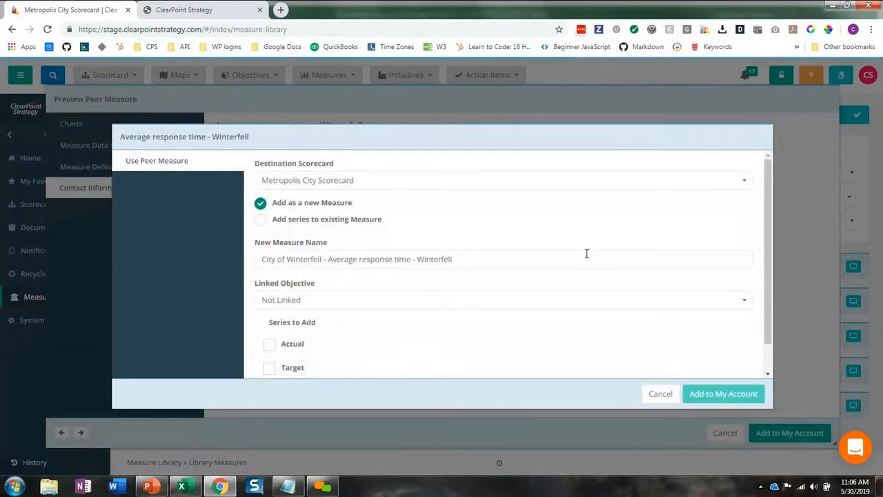
{"action": "left_click", "coordinate": [261, 221]}
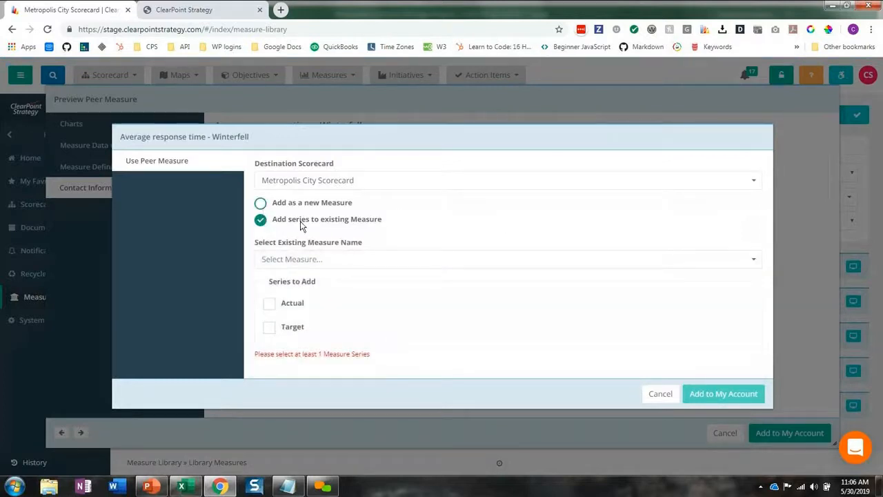
{"action": "left_click", "coordinate": [350, 261]}
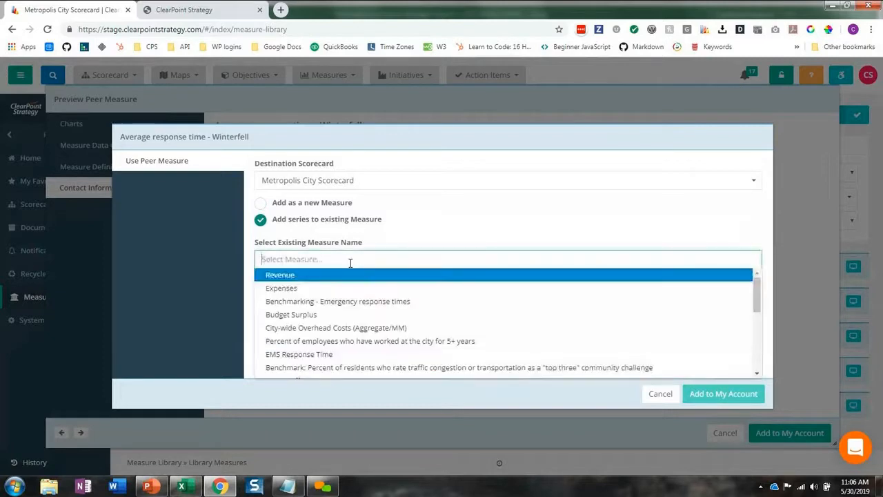
{"action": "left_click", "coordinate": [349, 302]}
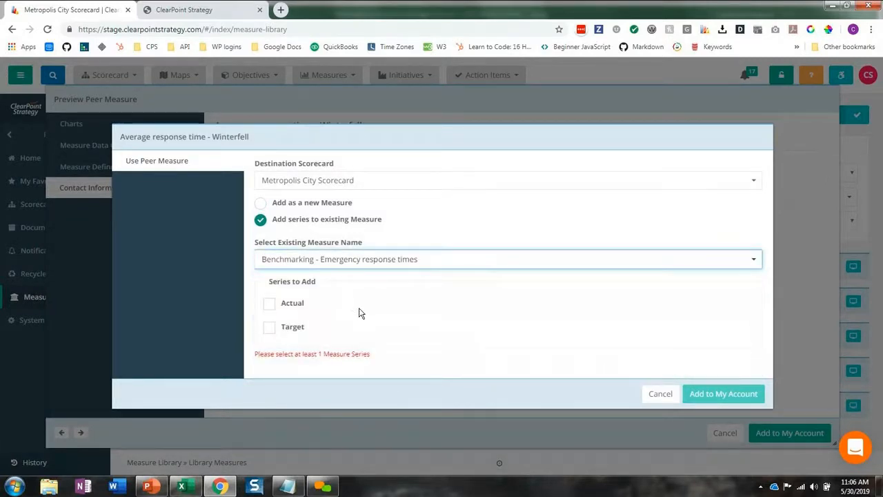
{"action": "left_click", "coordinate": [270, 308]}
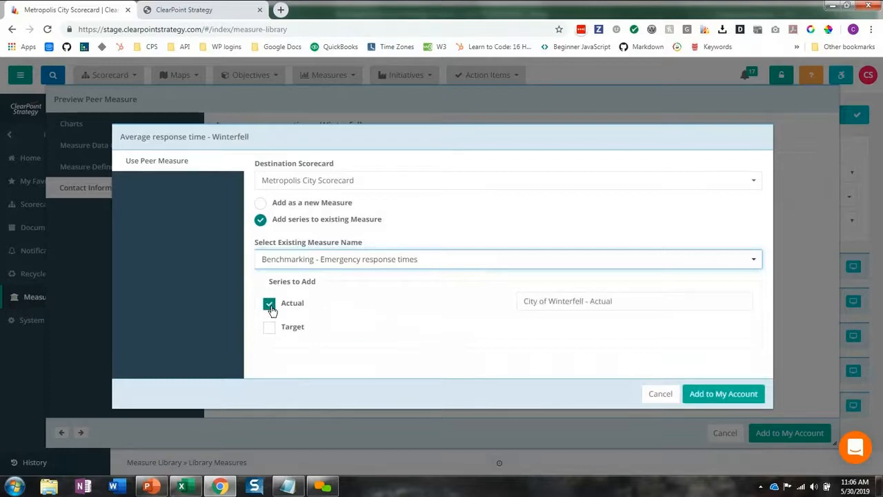
Add the Actual series to the account under the name Winterfell and view the updated measure's data table.
{"action": "left_click", "coordinate": [626, 305]}
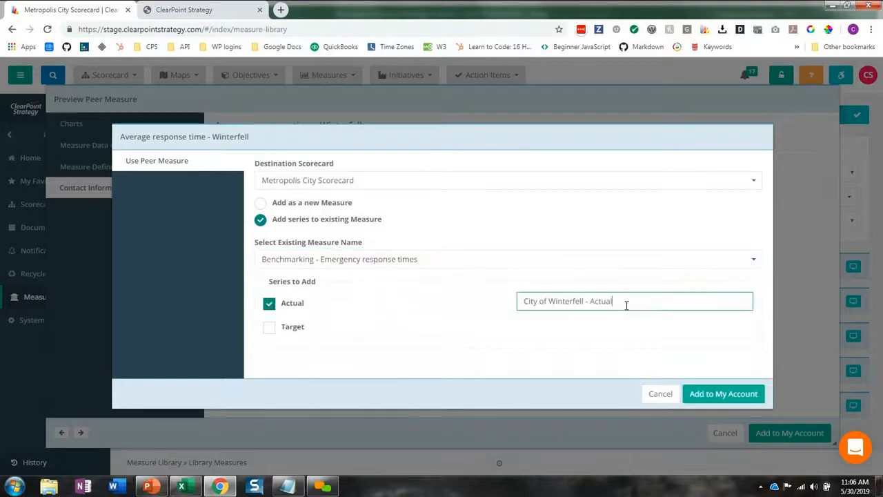
{"action": "key", "text": "BackSpace"}
{"action": "key", "text": "BackSpace"}
{"action": "key", "text": "BackSpace"}
{"action": "key", "text": "BackSpace"}
{"action": "key", "text": "BackSpace"}
{"action": "key", "text": "BackSpace"}
{"action": "key", "text": "BackSpace"}
{"action": "key", "text": "BackSpace"}
{"action": "key", "text": "BackSpace"}
{"action": "key", "text": "BackSpace"}
{"action": "key", "text": "BackSpace"}
{"action": "key", "text": "BackSpace"}
{"action": "key", "text": "BackSpace"}
{"action": "key", "text": "BackSpace"}
{"action": "key", "text": "BackSpace"}
{"action": "key", "text": "BackSpace"}
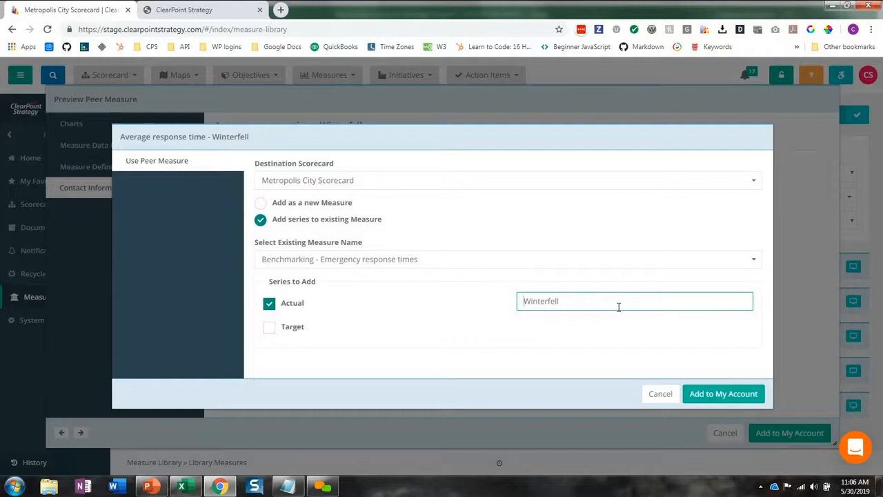
{"action": "left_click", "coordinate": [706, 395]}
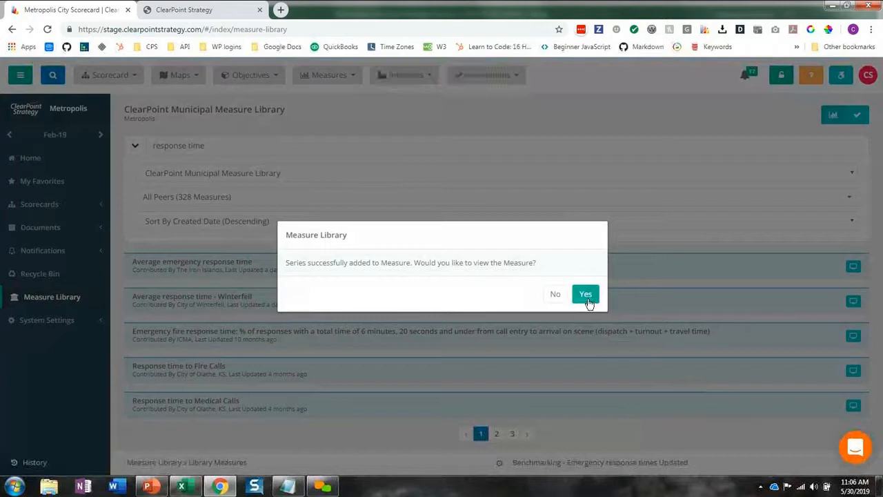
{"action": "left_click", "coordinate": [587, 297]}
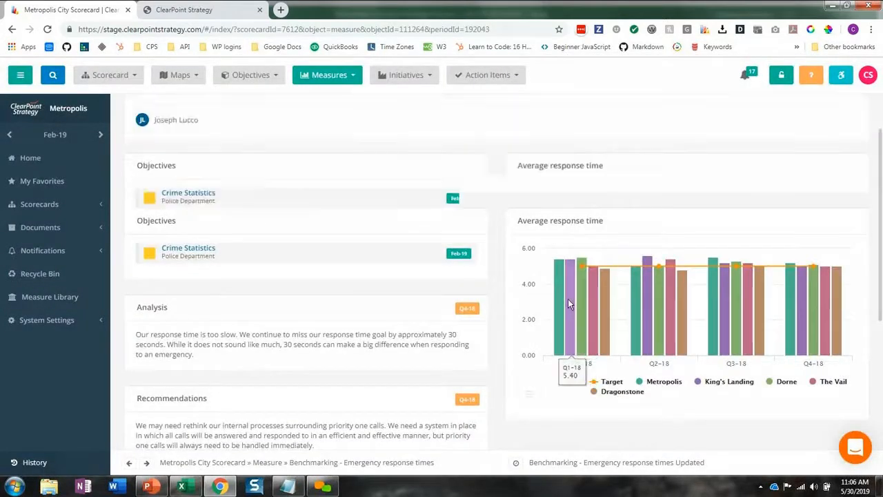
{"action": "scroll", "coordinate": [568, 299], "scroll_direction": "down", "scroll_amount": 3}
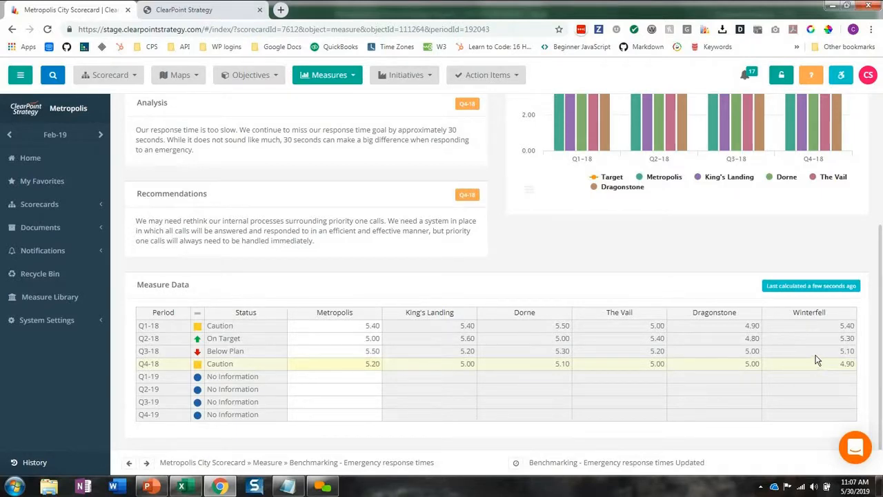
Add a series named Iron Islands with the Number data type to the Benchmarking - Emergency response times measure and save it.
{"action": "double_click", "coordinate": [728, 282]}
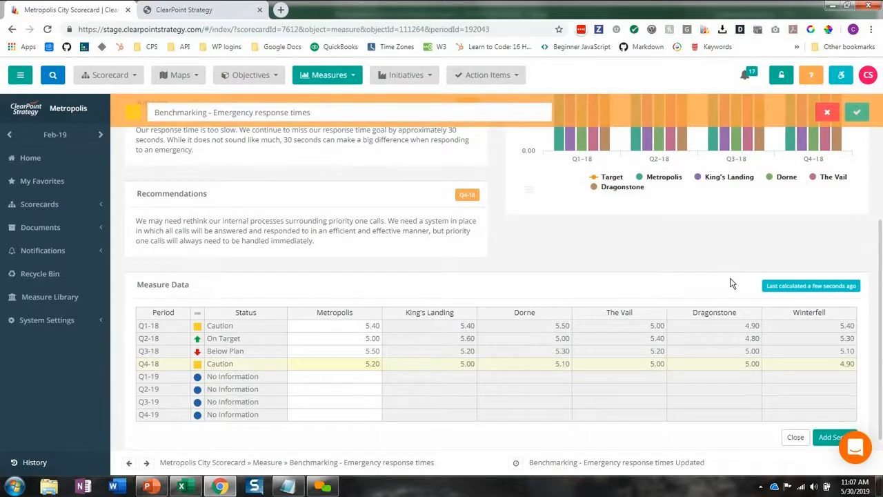
{"action": "scroll", "coordinate": [759, 345], "scroll_direction": "down", "scroll_amount": 1}
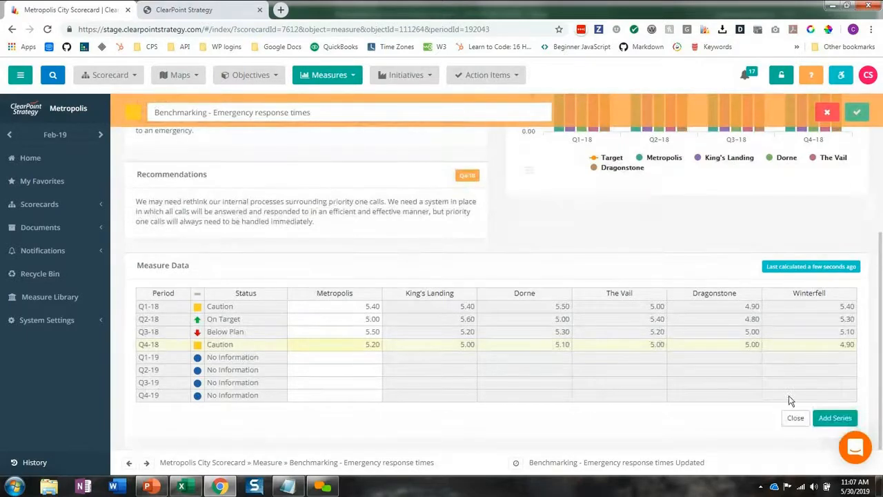
{"action": "left_click", "coordinate": [828, 423]}
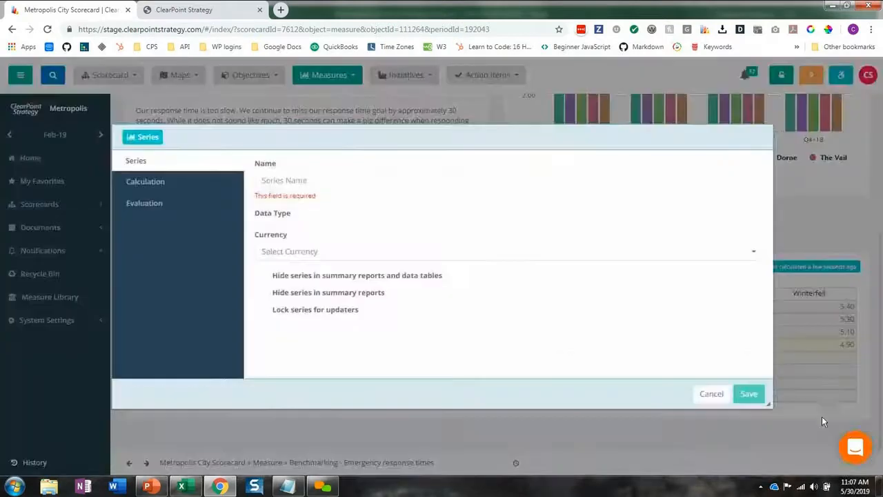
{"action": "left_click", "coordinate": [343, 180]}
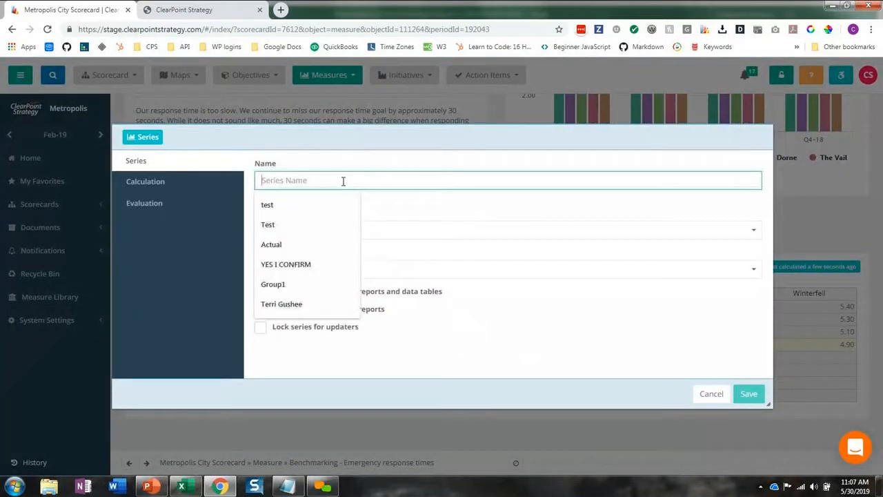
{"action": "type", "text": "Iron Island"}
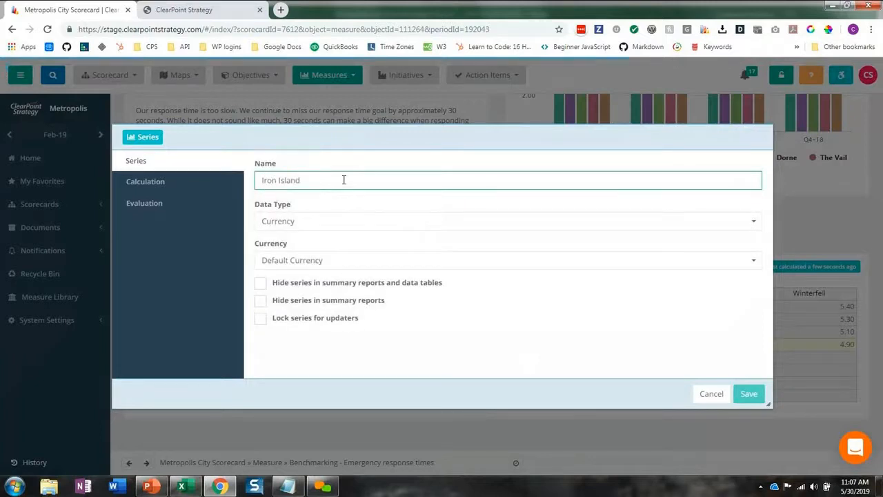
{"action": "type", "text": "s"}
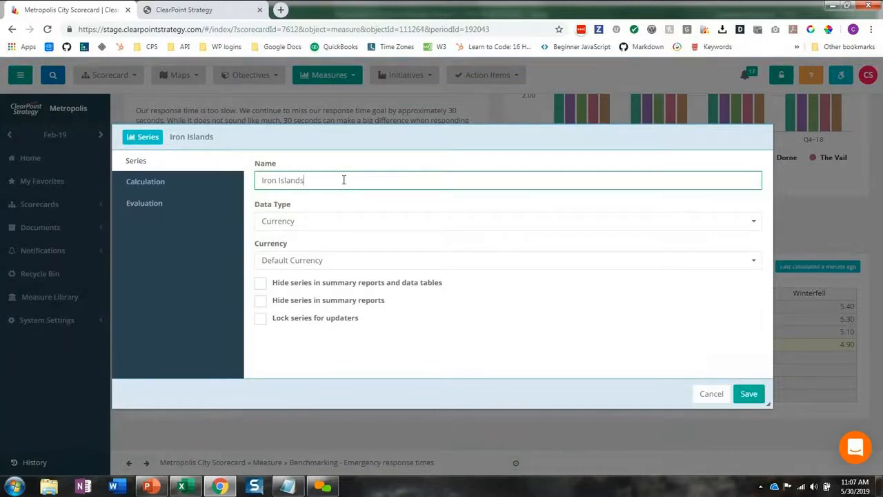
{"action": "left_click", "coordinate": [326, 222]}
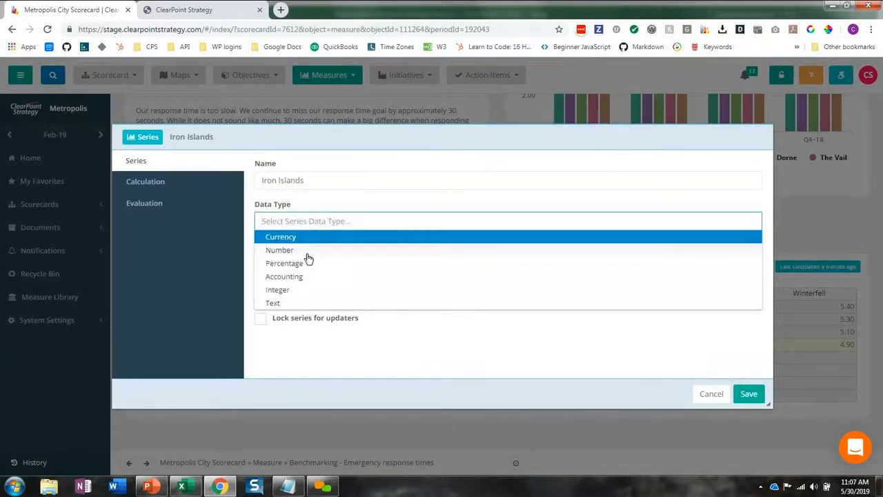
{"action": "left_click", "coordinate": [303, 251]}
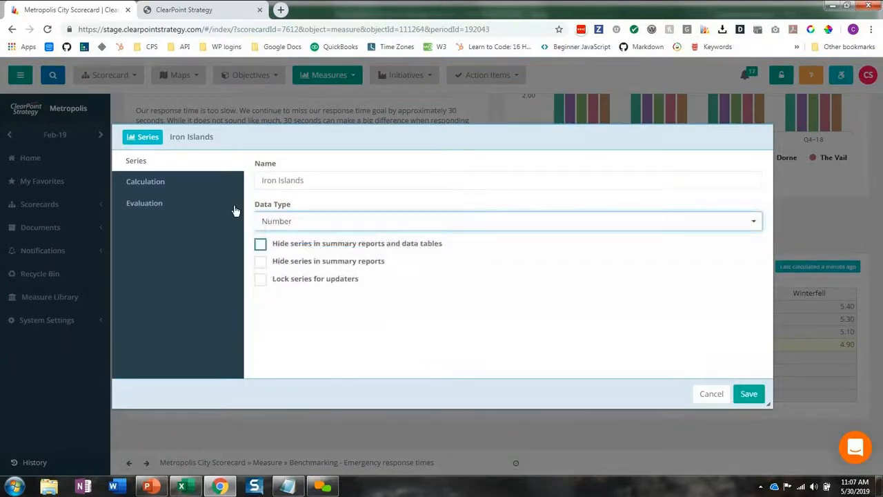
{"action": "left_click", "coordinate": [180, 183]}
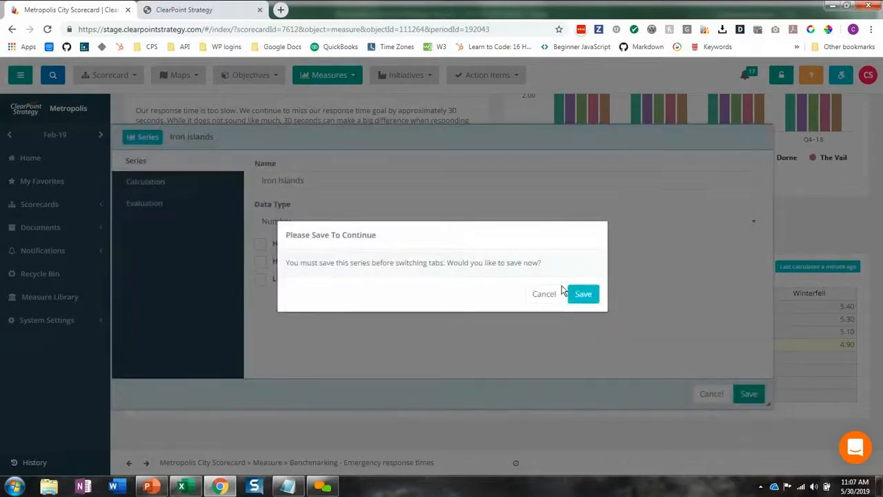
{"action": "left_click", "coordinate": [575, 298]}
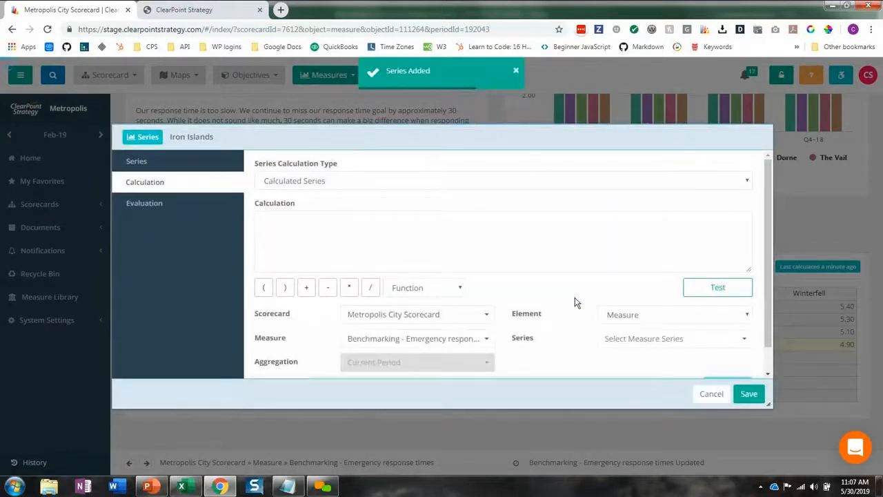
Make Iron Islands a Shared Series from The Iron Islands peer's Average emergency response time measure, using its Iron Islands series, and save.
{"action": "left_click", "coordinate": [345, 183]}
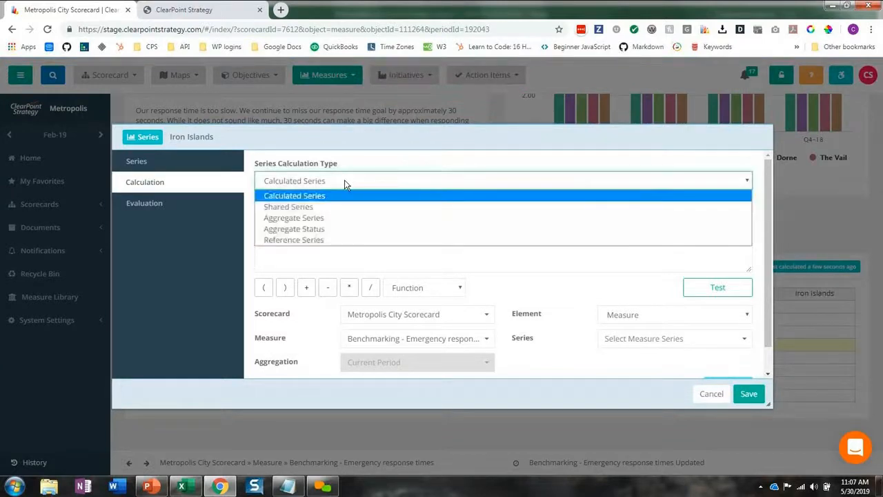
{"action": "left_click", "coordinate": [310, 206]}
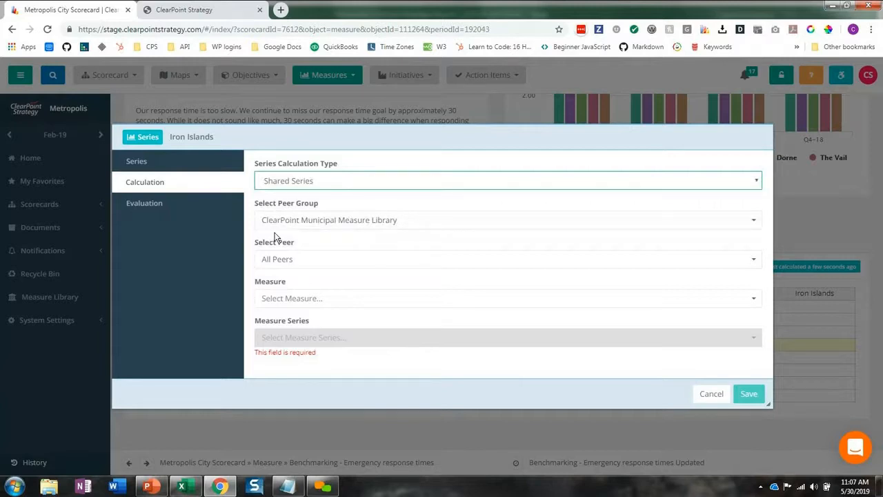
{"action": "left_click", "coordinate": [289, 260]}
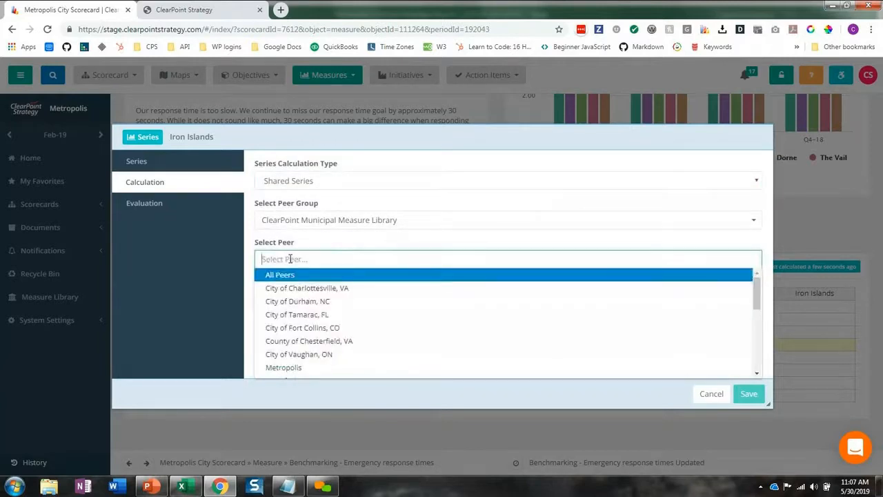
{"action": "type", "text": "iron i"}
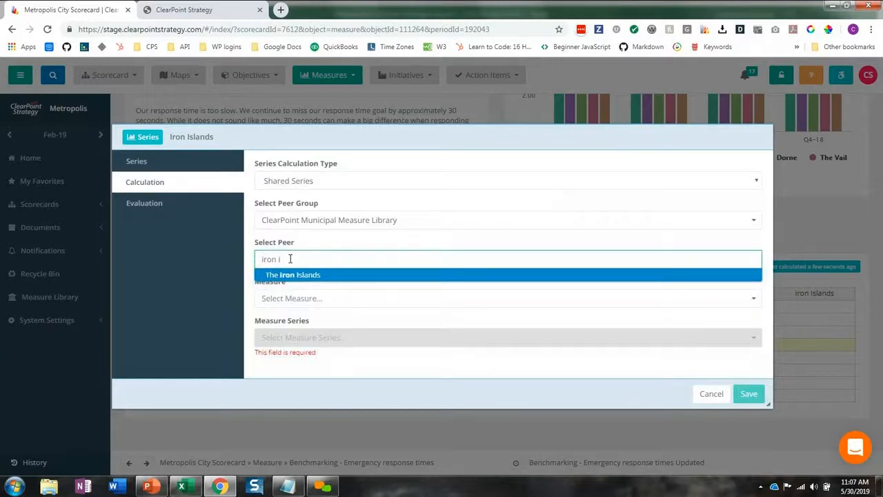
{"action": "left_click", "coordinate": [280, 274]}
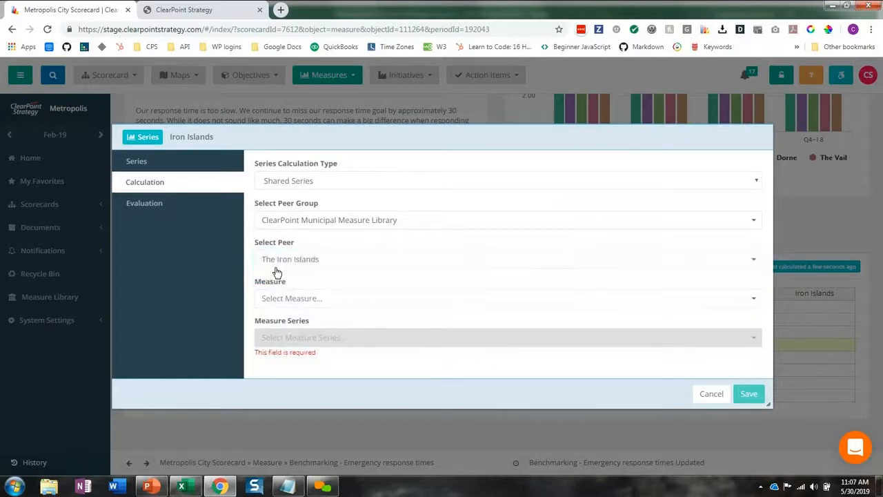
{"action": "left_click", "coordinate": [283, 297]}
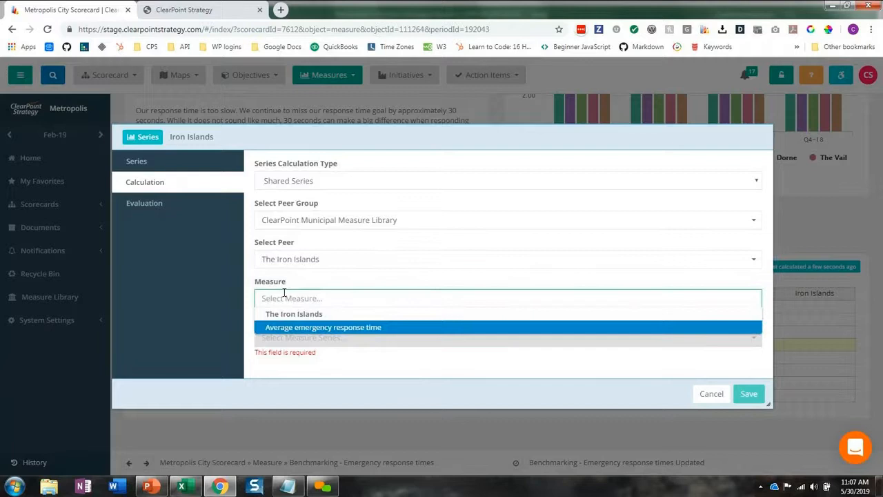
{"action": "left_click", "coordinate": [326, 328]}
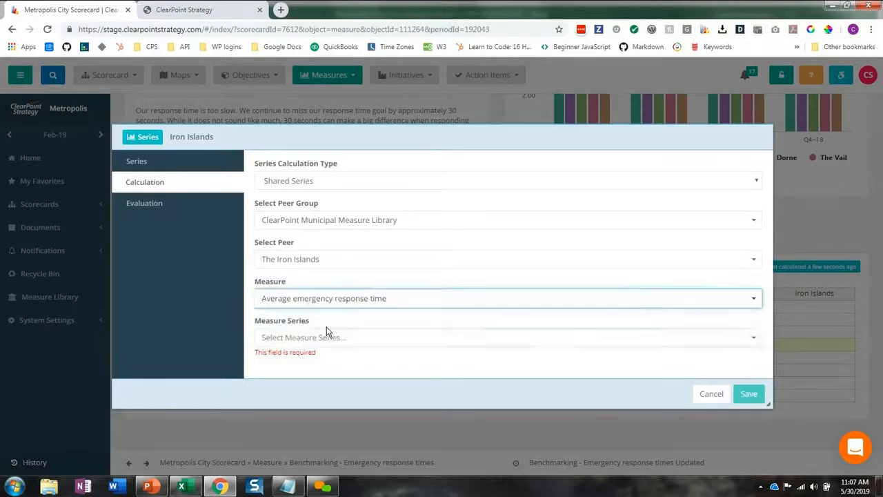
{"action": "left_click", "coordinate": [304, 337]}
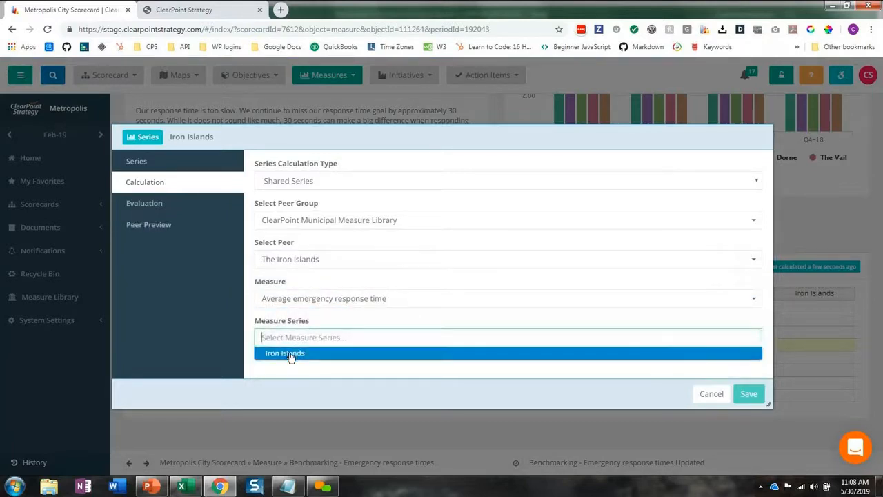
{"action": "left_click", "coordinate": [295, 355]}
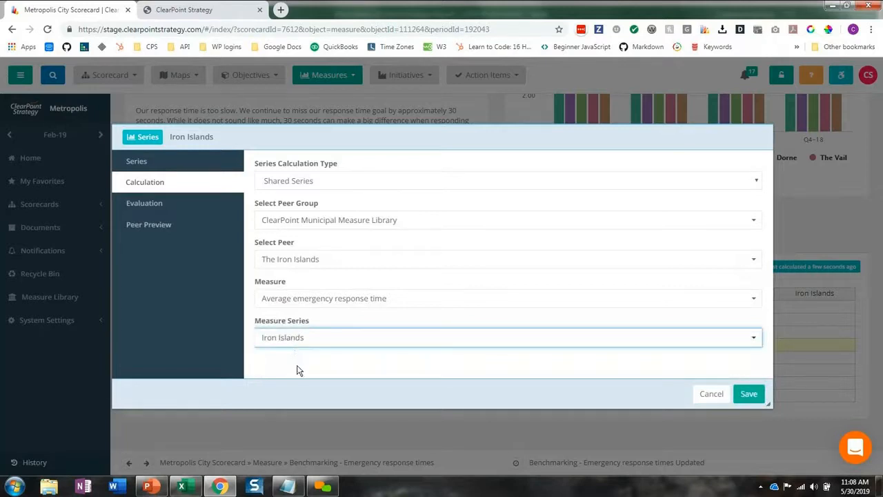
{"action": "left_click", "coordinate": [744, 394]}
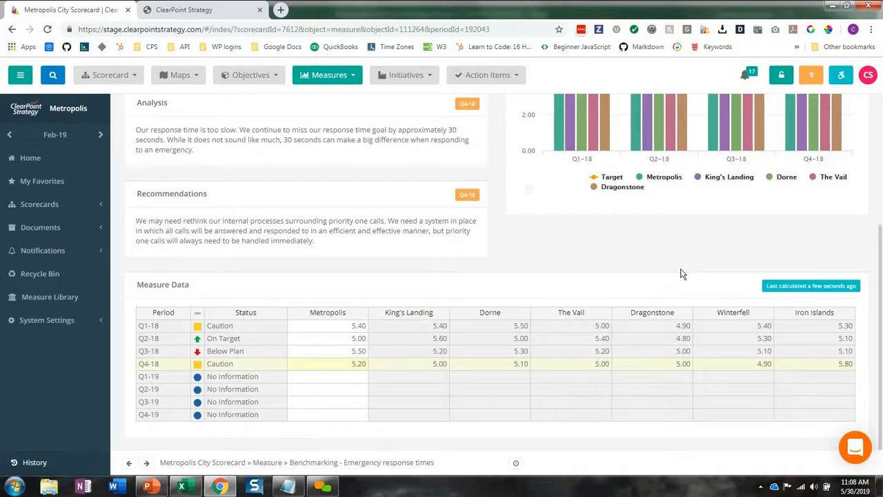
Include the Winterfell and Iron Islands series in the Average response time chart, refresh its preview and save the chart.
{"action": "scroll", "coordinate": [680, 274], "scroll_direction": "up", "scroll_amount": 3}
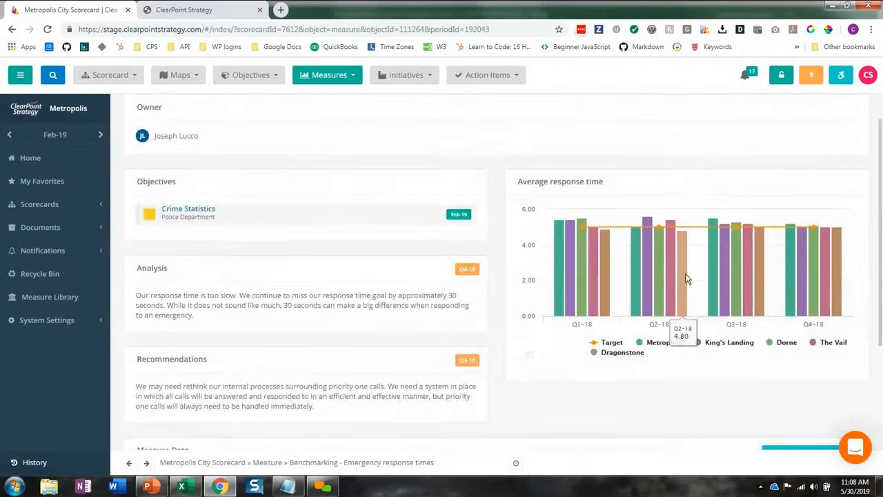
{"action": "left_click", "coordinate": [629, 187]}
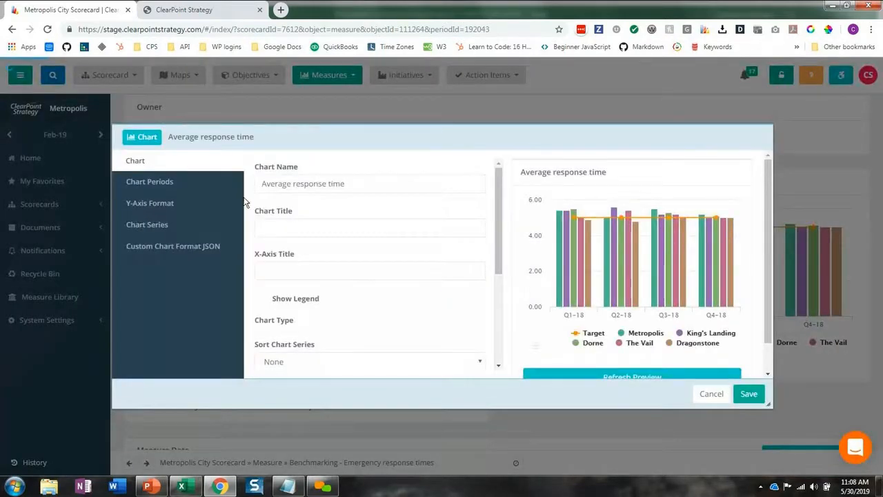
{"action": "left_click", "coordinate": [148, 228]}
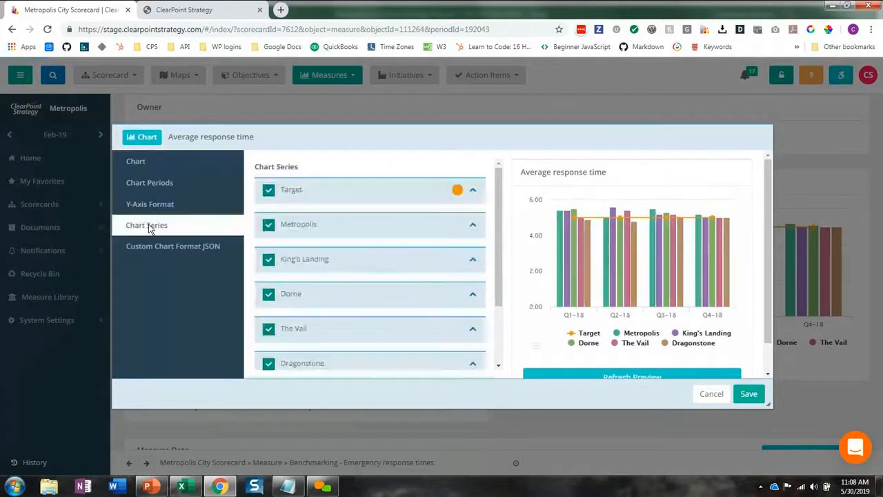
{"action": "scroll", "coordinate": [404, 228], "scroll_direction": "down", "scroll_amount": 2}
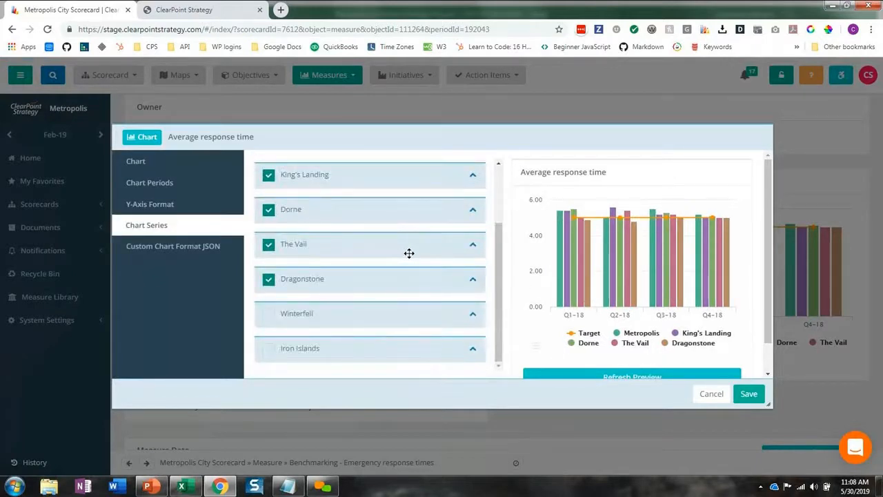
{"action": "left_click", "coordinate": [268, 316]}
{"action": "left_click", "coordinate": [269, 350]}
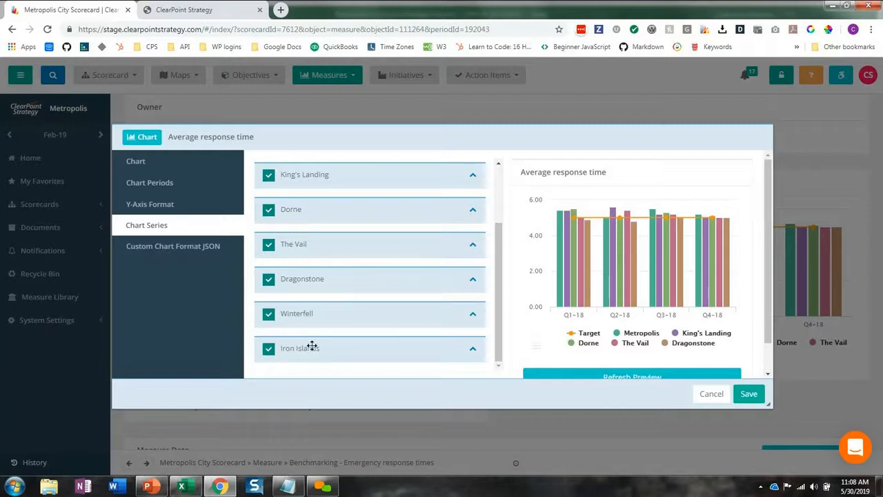
{"action": "scroll", "coordinate": [530, 329], "scroll_direction": "down", "scroll_amount": 2}
{"action": "left_click", "coordinate": [603, 343]}
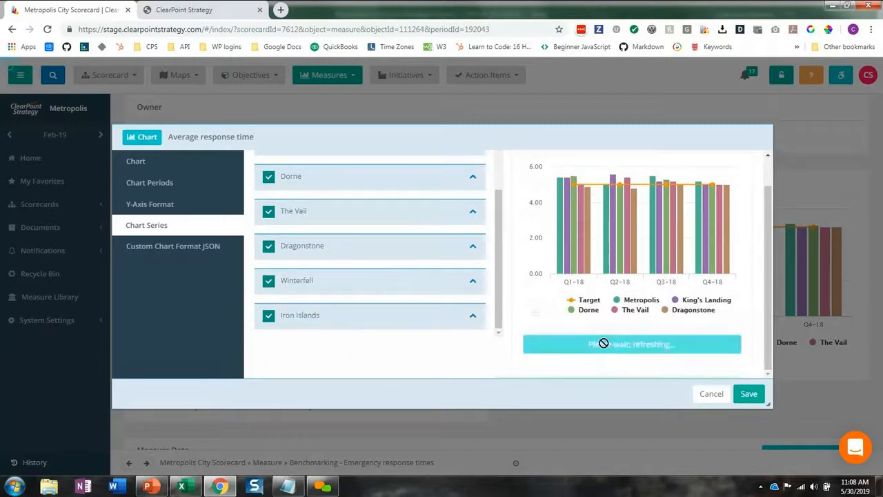
{"action": "left_click", "coordinate": [750, 394]}
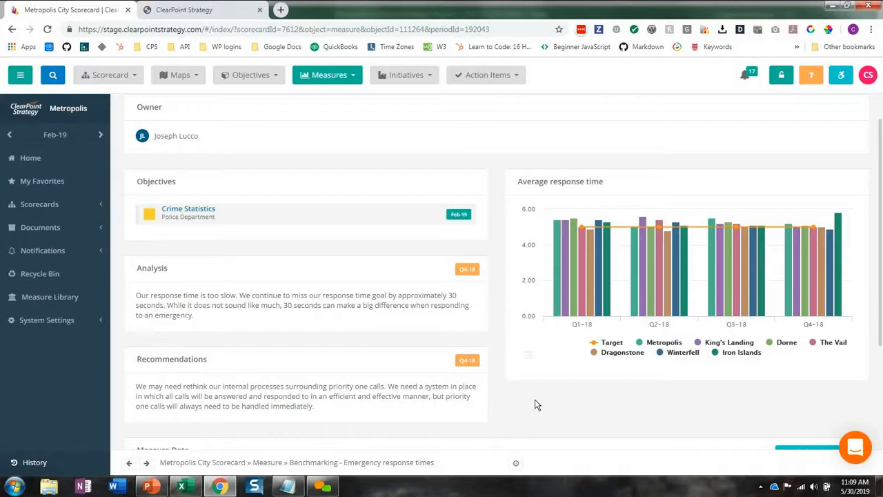
Search the Measure Library for "ele" and preview the chart and data grid of Reduce electricity usage by 20%.
{"action": "left_click", "coordinate": [50, 297]}
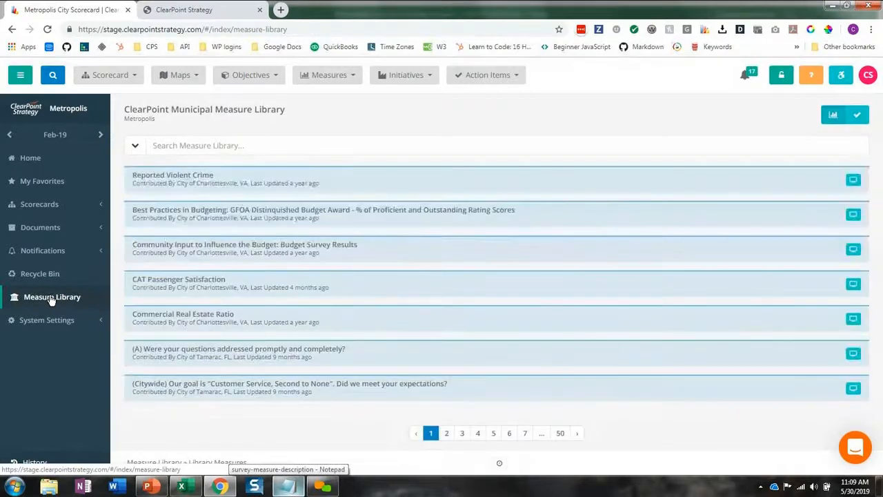
{"action": "left_click", "coordinate": [170, 144]}
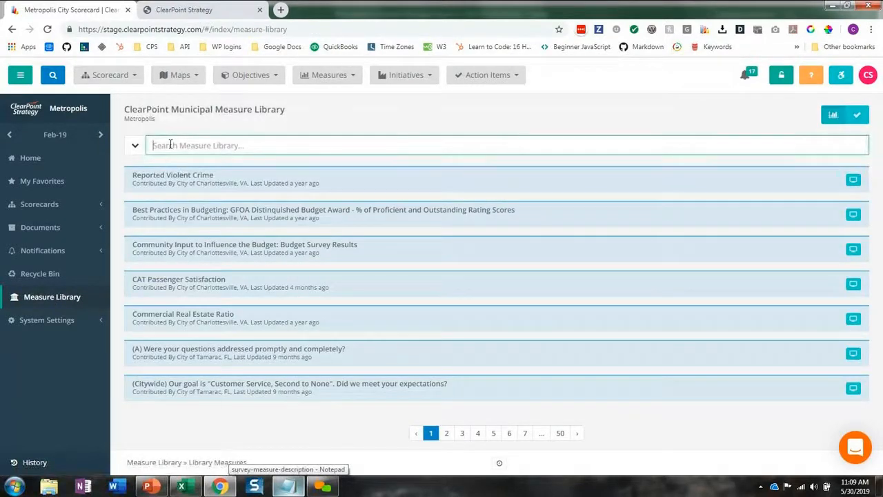
{"action": "type", "text": "ele"}
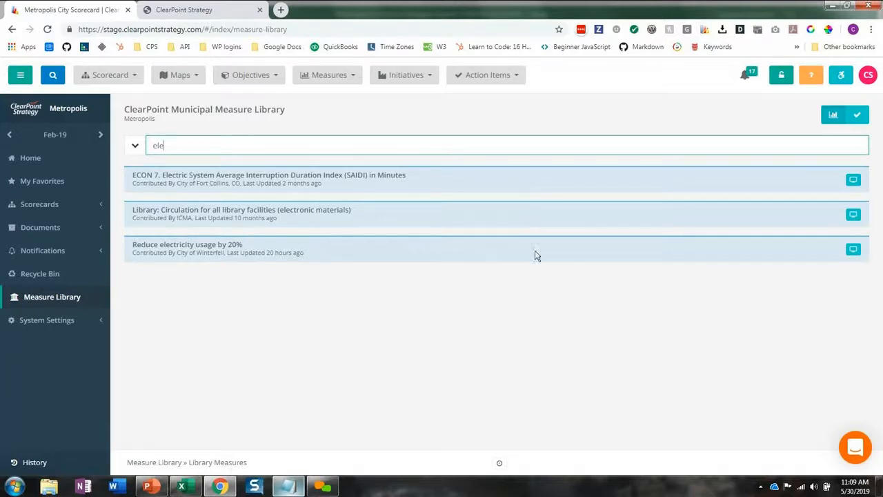
{"action": "left_click", "coordinate": [852, 250]}
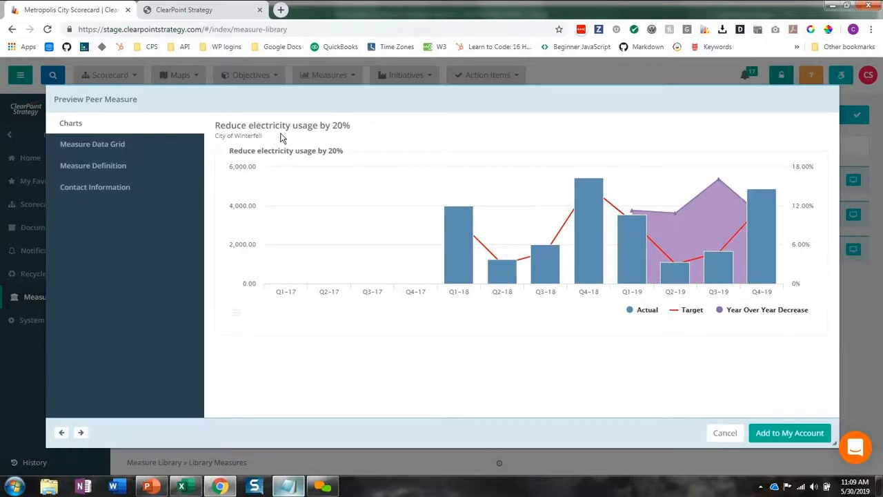
{"action": "left_click", "coordinate": [98, 144]}
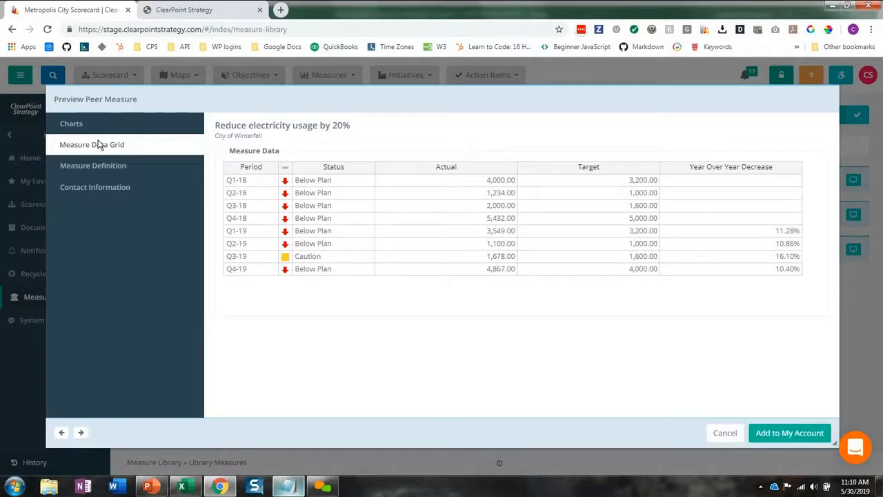
Set up the peer measure as a new Sustainability Department measure named Reduce electricity usage by 20%, linked to the objective Encourage responsible electricity usage.
{"action": "left_click", "coordinate": [790, 433]}
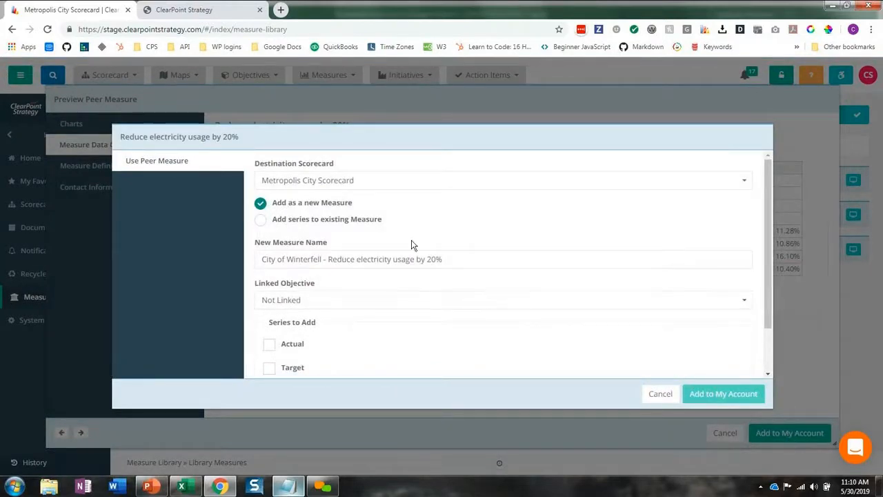
{"action": "left_click", "coordinate": [332, 180]}
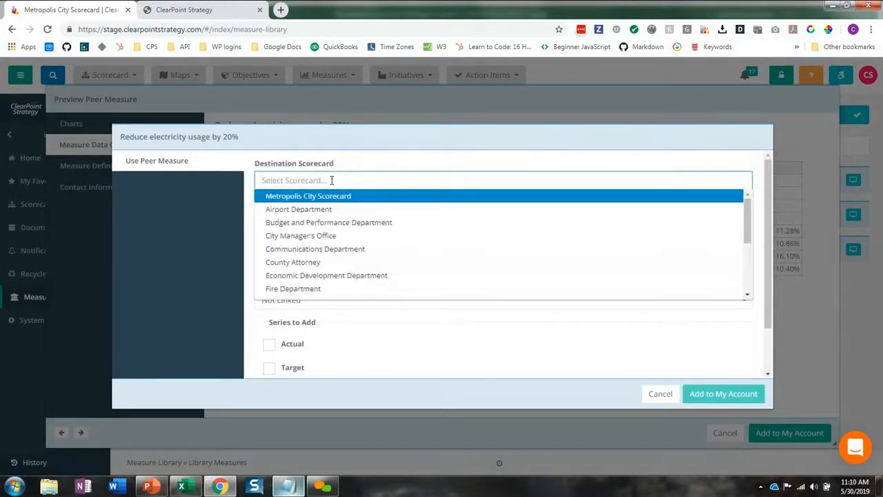
{"action": "type", "text": "sus"}
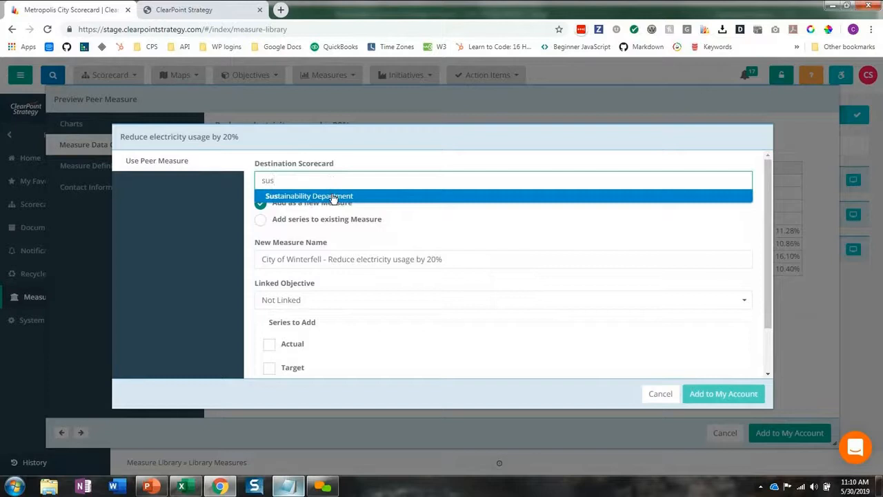
{"action": "left_click", "coordinate": [333, 197]}
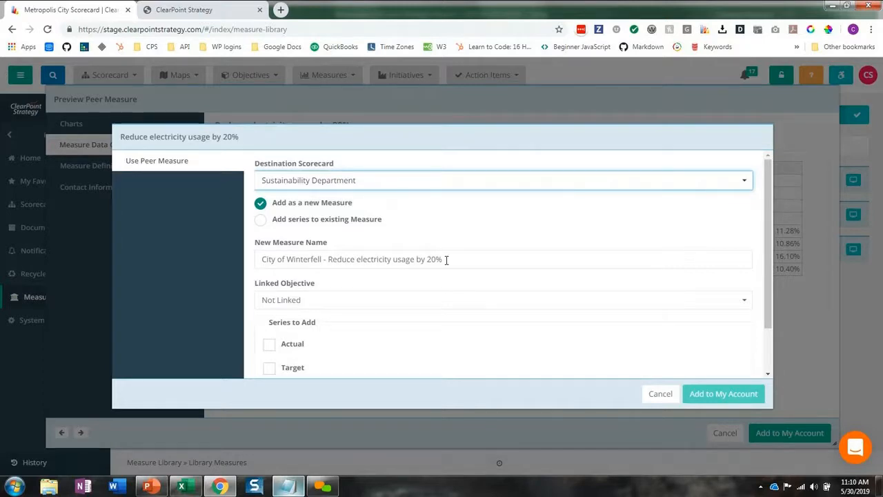
{"action": "left_click_drag", "start_coordinate": [327, 259], "coordinate": [261, 260]}
{"action": "key", "text": "BackSpace"}
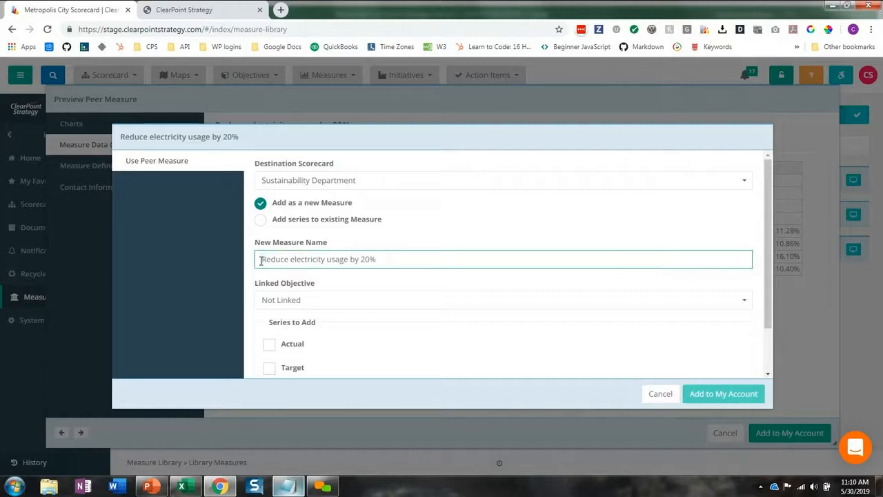
{"action": "left_click", "coordinate": [328, 302]}
{"action": "left_click", "coordinate": [320, 329]}
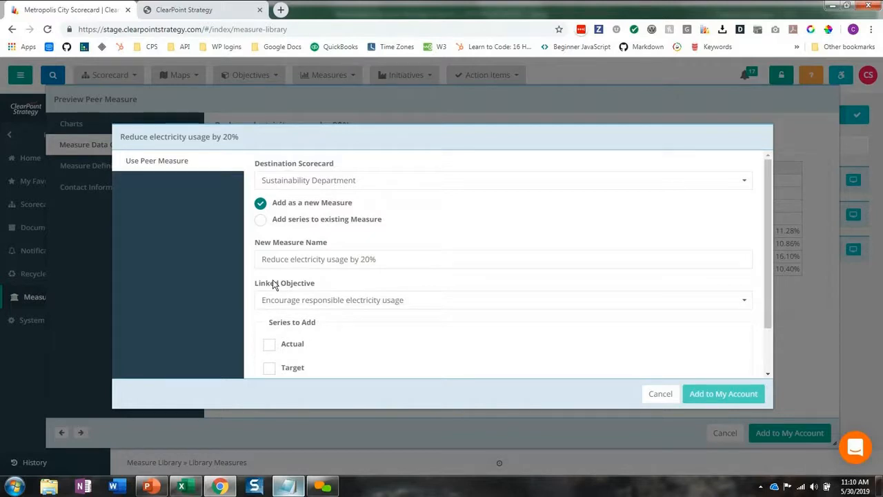
Include the peer measure's Actual and Target series and add the measure to the account.
{"action": "scroll", "coordinate": [273, 286], "scroll_direction": "down", "scroll_amount": 2}
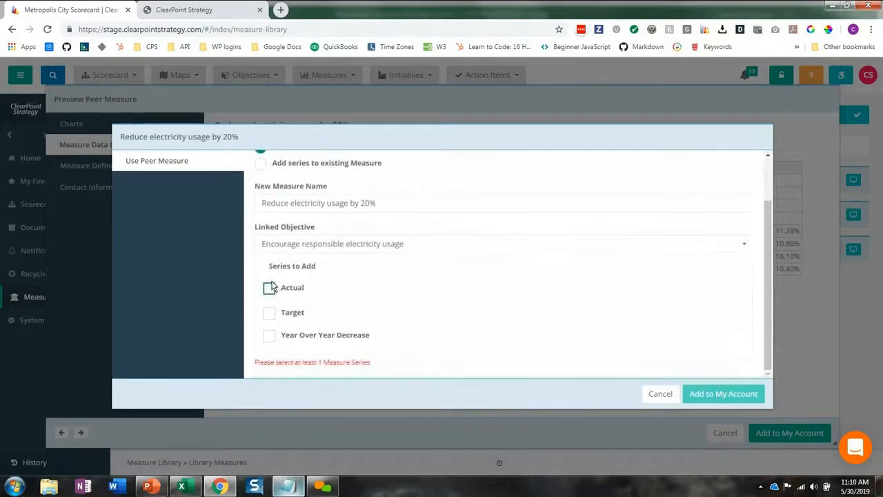
{"action": "left_click", "coordinate": [270, 287]}
{"action": "left_click", "coordinate": [269, 322]}
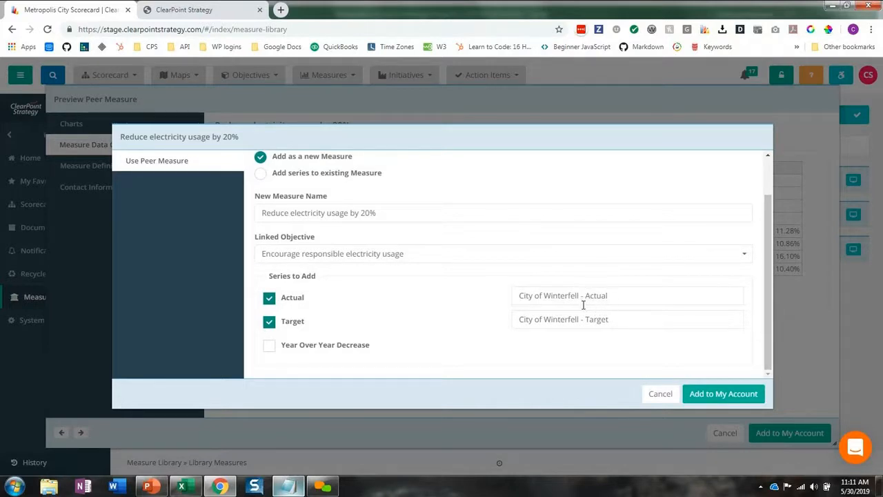
{"action": "left_click", "coordinate": [732, 395]}
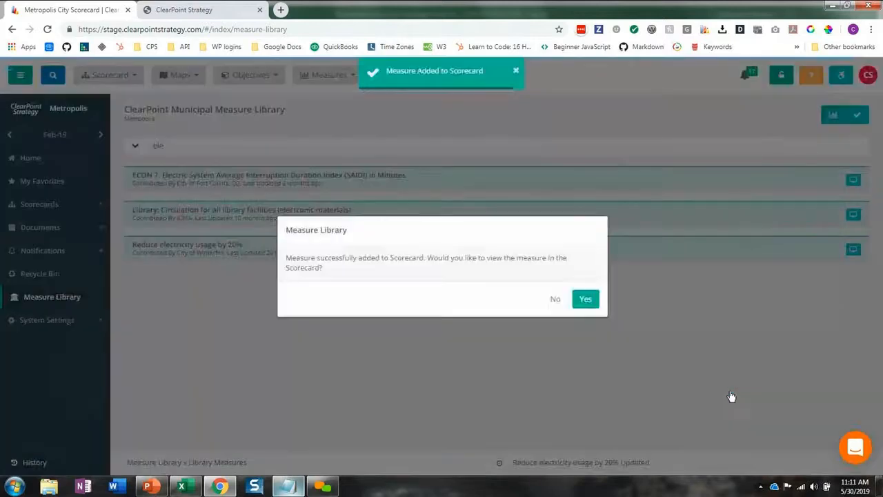
View the newly added electricity measure in its scorecard and examine its chart and measure data grid.
{"action": "left_click", "coordinate": [585, 300]}
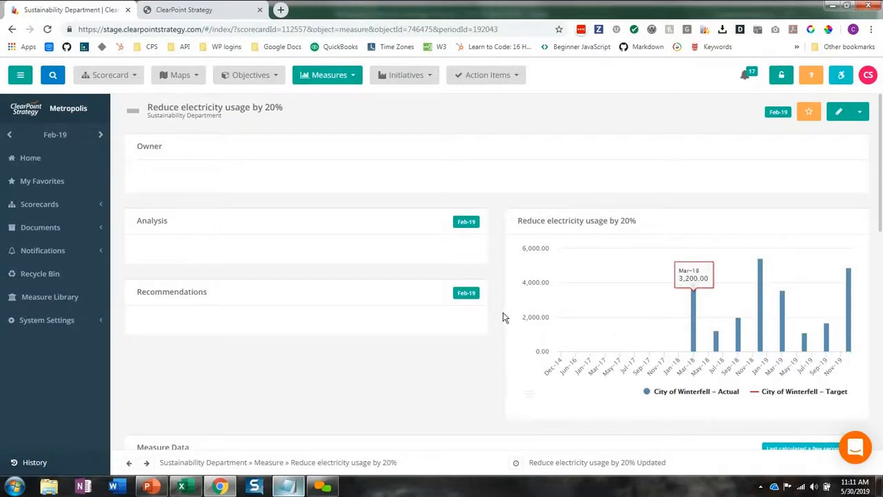
{"action": "scroll", "coordinate": [418, 346], "scroll_direction": "down", "scroll_amount": 10}
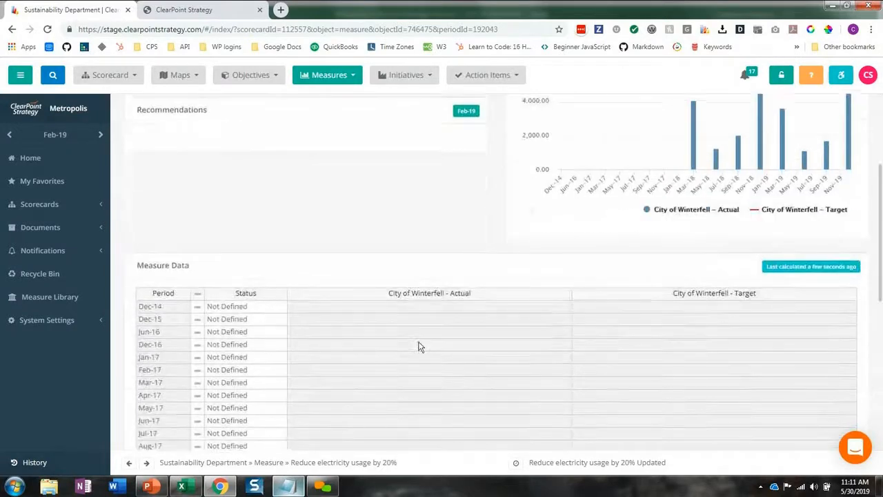
{"action": "scroll", "coordinate": [418, 346], "scroll_direction": "down", "scroll_amount": 2}
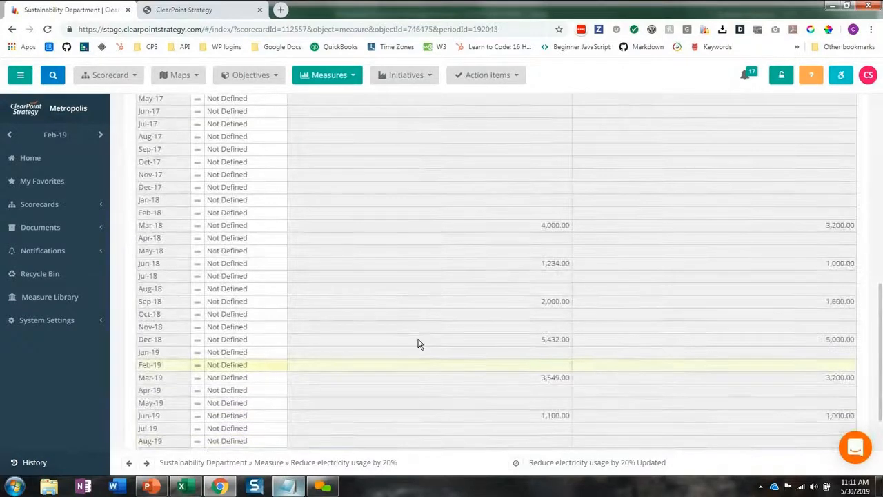
{"action": "scroll", "coordinate": [418, 347], "scroll_direction": "up", "scroll_amount": 10}
{"action": "scroll", "coordinate": [418, 345], "scroll_direction": "up", "scroll_amount": 2}
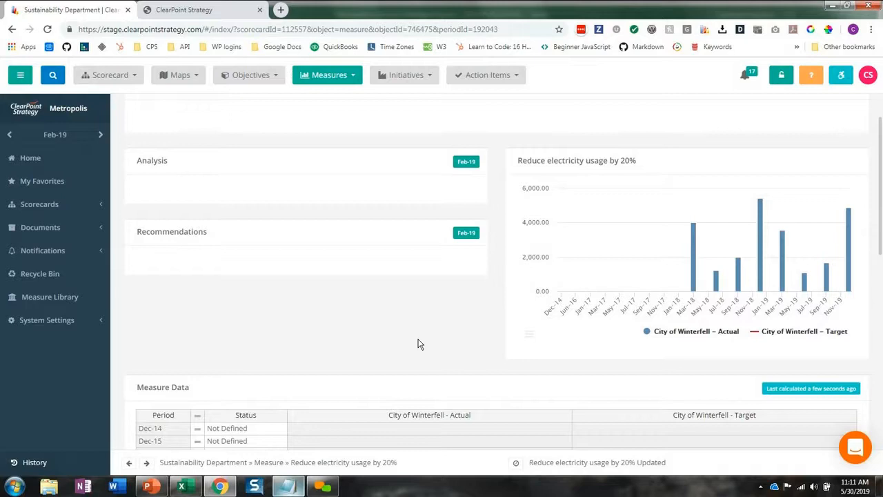
{"action": "scroll", "coordinate": [546, 310], "scroll_direction": "up", "scroll_amount": 2}
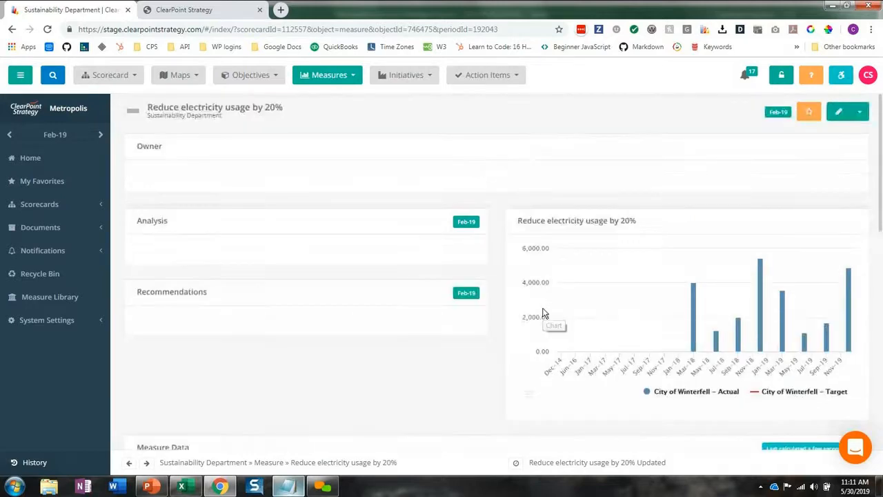
Start adding multiple series to the Reduce electricity usage by 20% measure, named Metropolis - Actual and Metropolis - Target.
{"action": "left_click", "coordinate": [838, 113]}
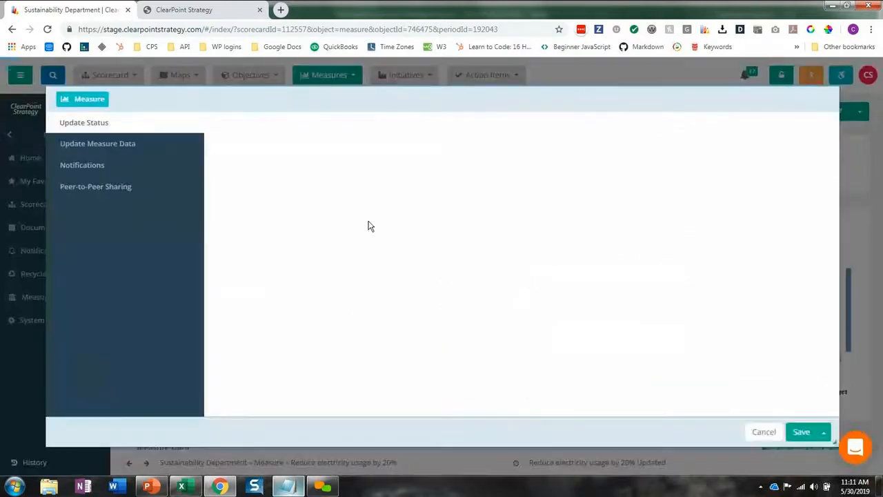
{"action": "left_click", "coordinate": [85, 191]}
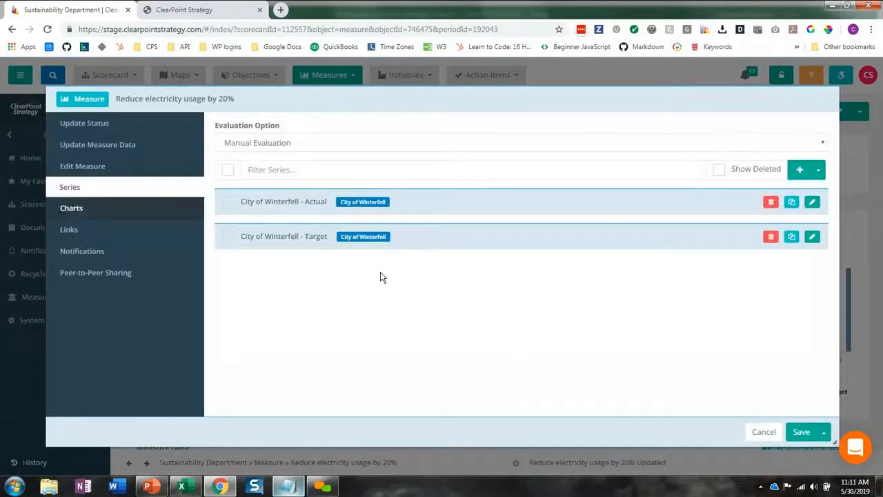
{"action": "left_click", "coordinate": [818, 170]}
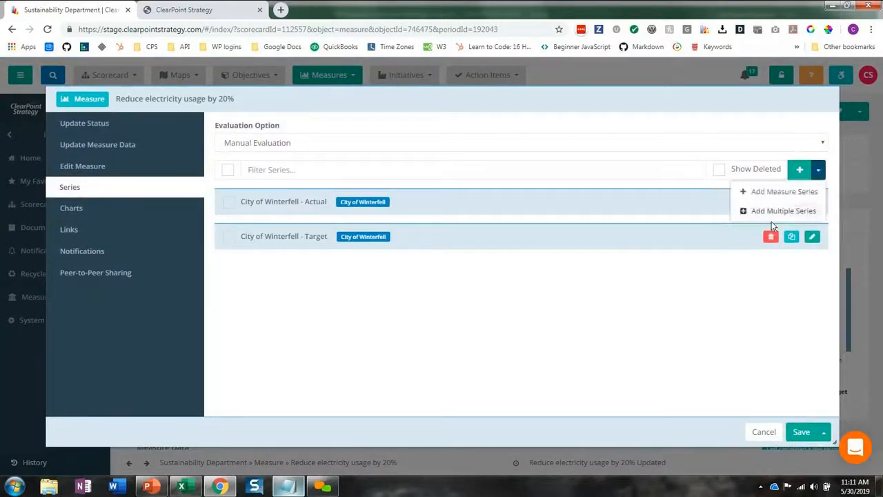
{"action": "left_click", "coordinate": [768, 211]}
{"action": "left_click", "coordinate": [375, 231]}
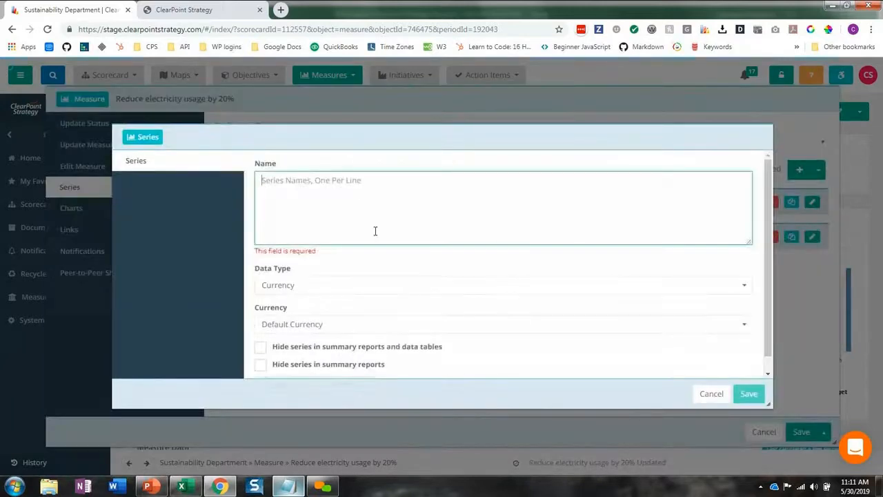
{"action": "type", "text": "Metrop"}
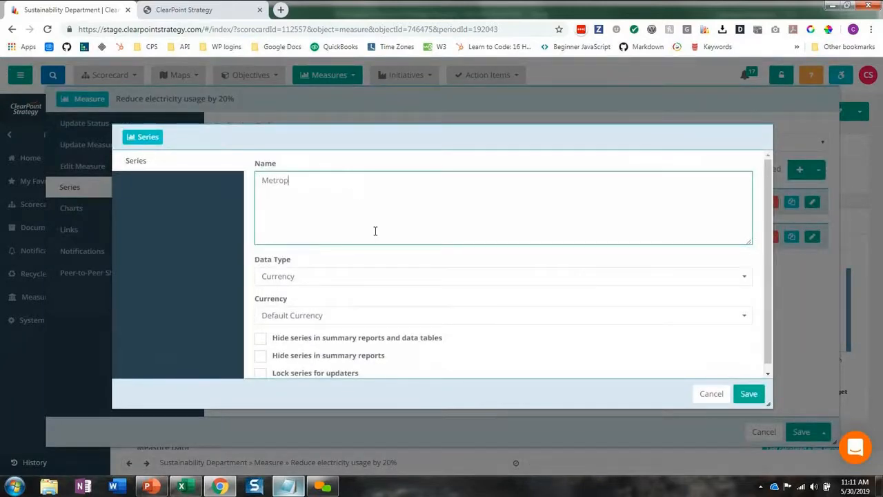
{"action": "type", "text": "olis - Actual"}
{"action": "key", "text": "Return"}
{"action": "type", "text": "A"}
{"action": "key", "text": "BackSpace"}
{"action": "type", "text": "Metropolis - Target"}
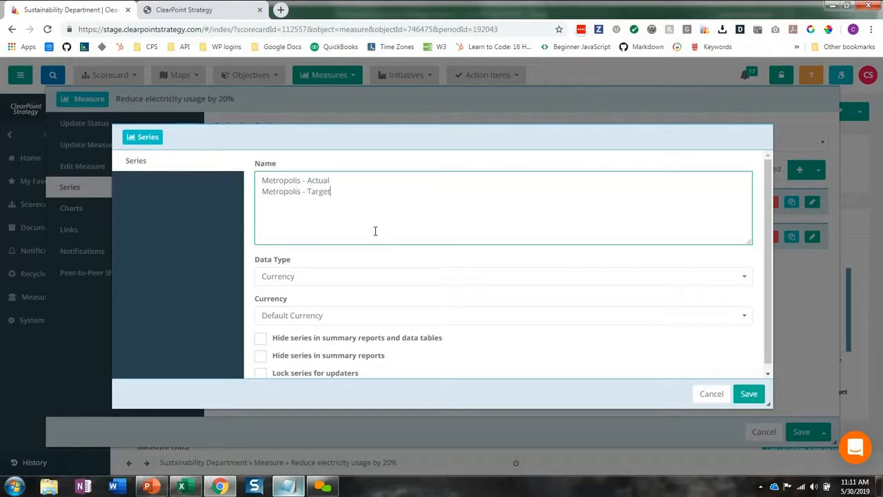
Set the two Metropolis series to the Number data type, then save the series and the measure.
{"action": "left_click", "coordinate": [328, 276]}
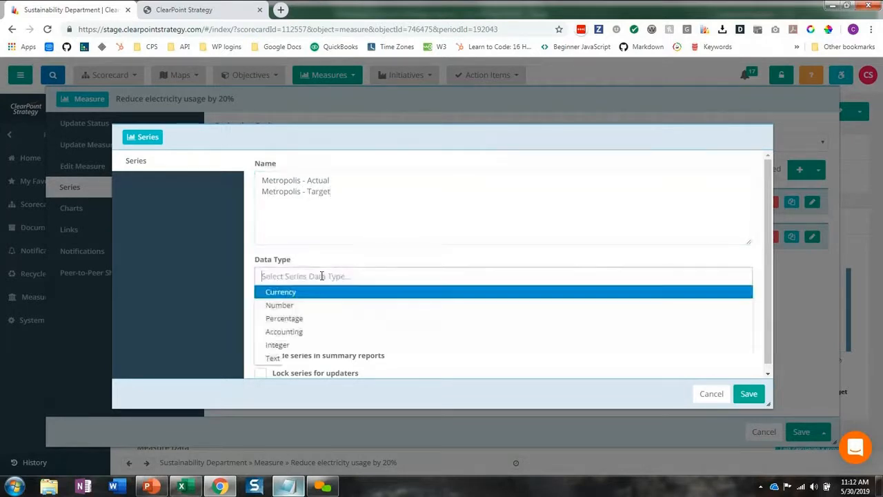
{"action": "left_click", "coordinate": [297, 306]}
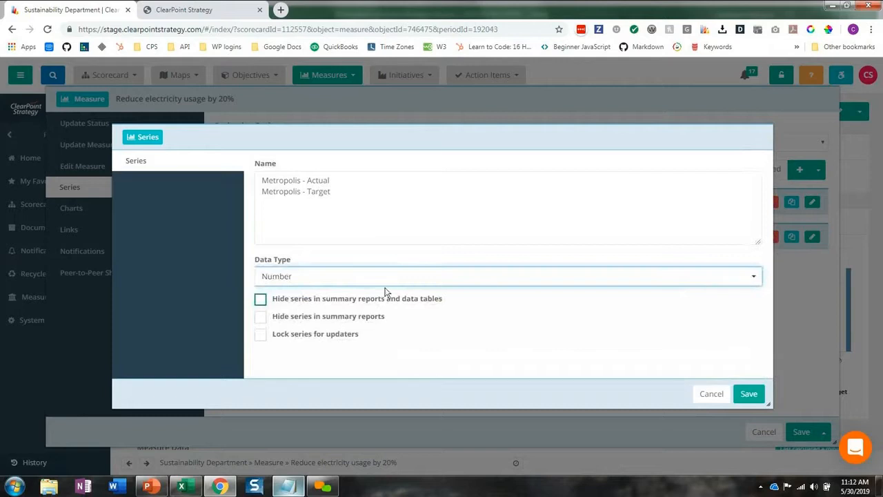
{"action": "left_click", "coordinate": [745, 394]}
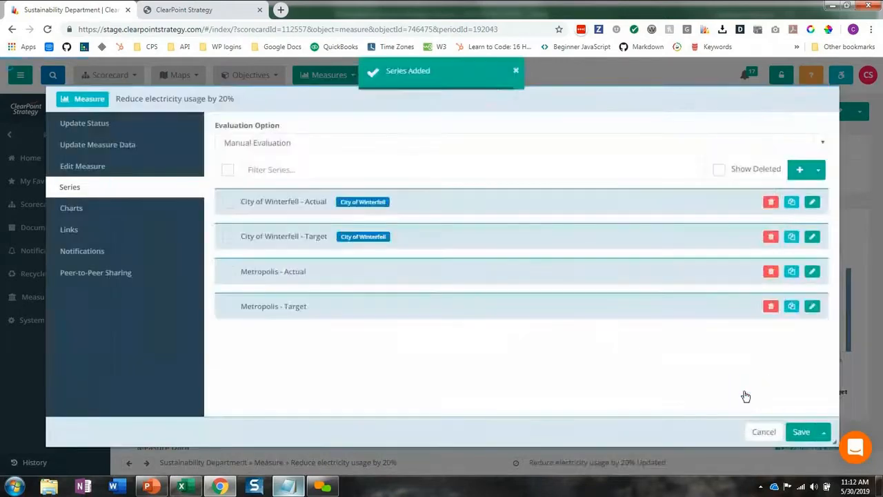
{"action": "left_click", "coordinate": [801, 432]}
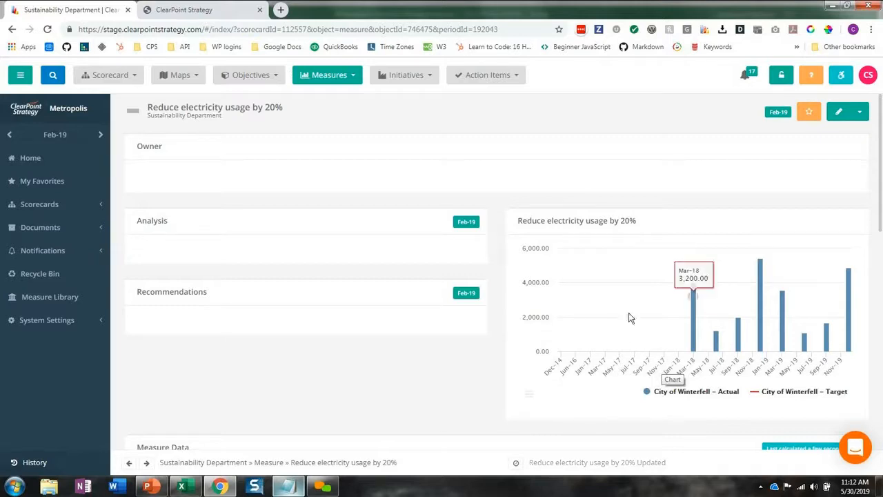
In the Q14 environmental impact measure's peer-to-peer sharing settings, accept the contribution agreement and select the ClearPoint Municipal Measure Library group.
{"action": "left_click", "coordinate": [319, 76]}
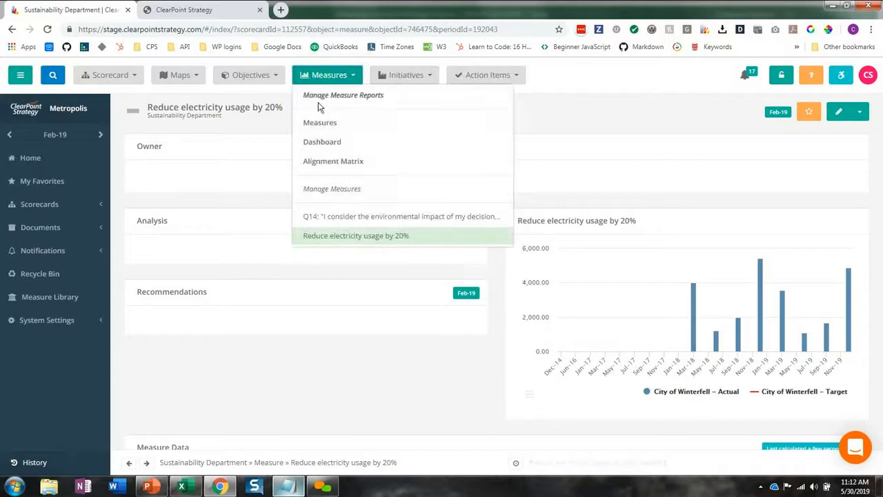
{"action": "left_click", "coordinate": [348, 225]}
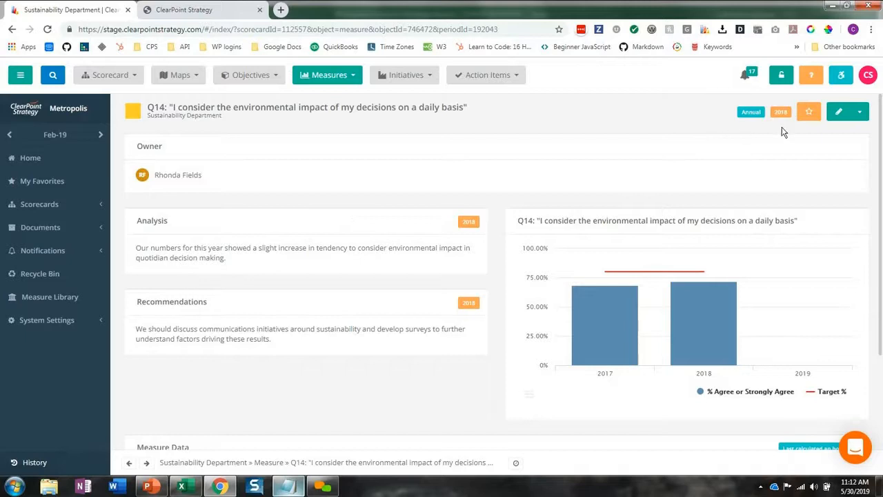
{"action": "left_click", "coordinate": [841, 114]}
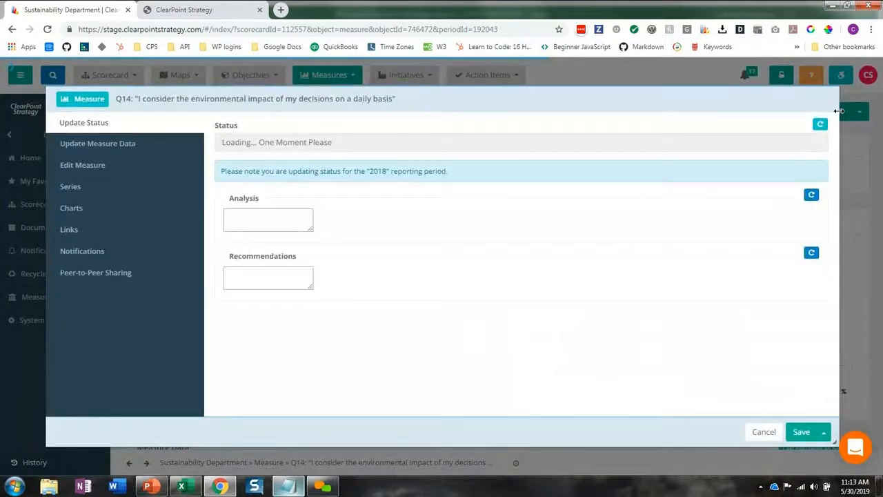
{"action": "left_click", "coordinate": [109, 274]}
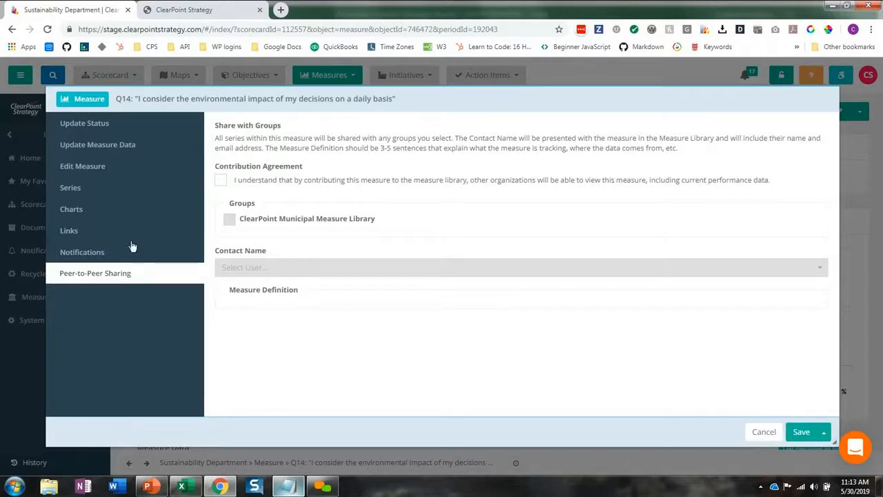
{"action": "left_click", "coordinate": [221, 181]}
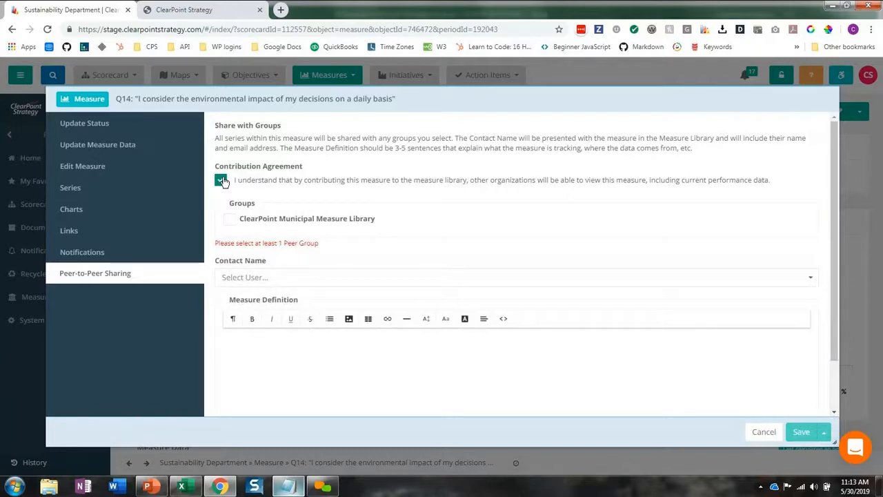
{"action": "left_click", "coordinate": [230, 221]}
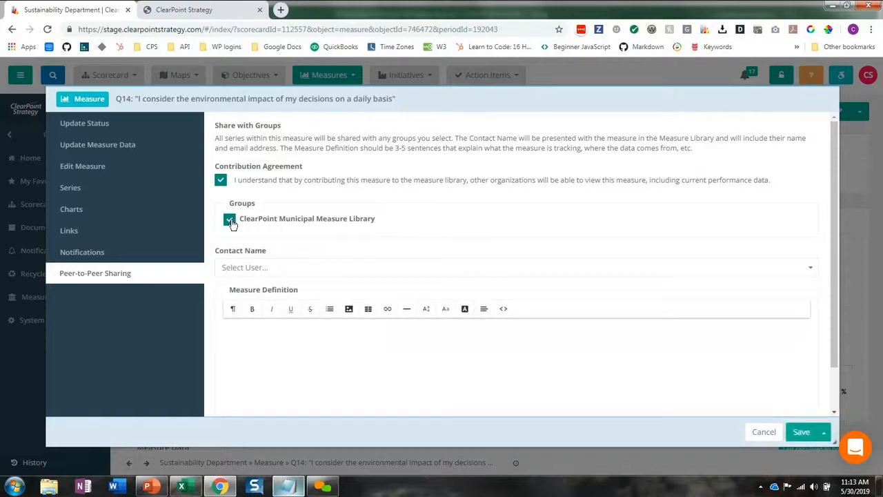
Choose the contact person for the shared Q14 measure.
{"action": "left_click", "coordinate": [243, 268]}
{"action": "scroll", "coordinate": [256, 355], "scroll_direction": "down", "scroll_amount": 3}
{"action": "scroll", "coordinate": [258, 358], "scroll_direction": "down", "scroll_amount": 1}
{"action": "left_click", "coordinate": [253, 380]}
Copy the full survey-measure-description text from Notepad into the Q14 measure's Measure Definition and save the measure.
{"action": "left_click", "coordinate": [298, 488]}
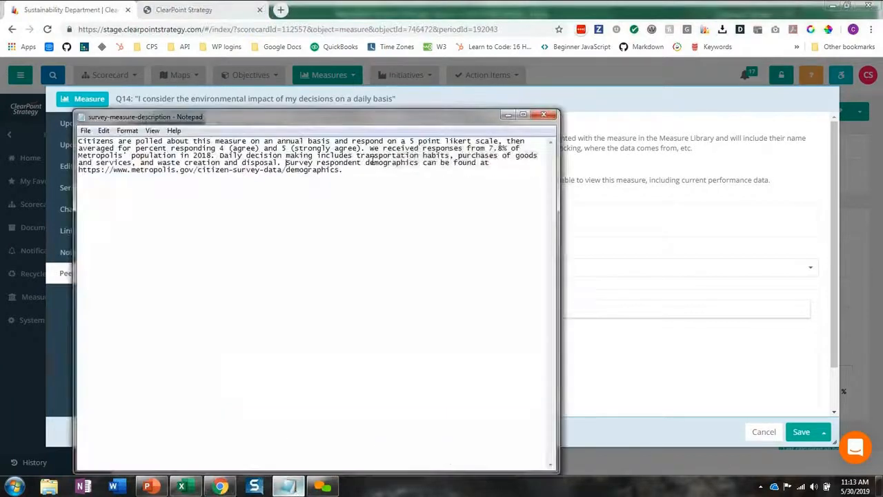
{"action": "left_click_drag", "start_coordinate": [358, 173], "coordinate": [76, 144]}
{"action": "key", "text": "ctrl+c"}
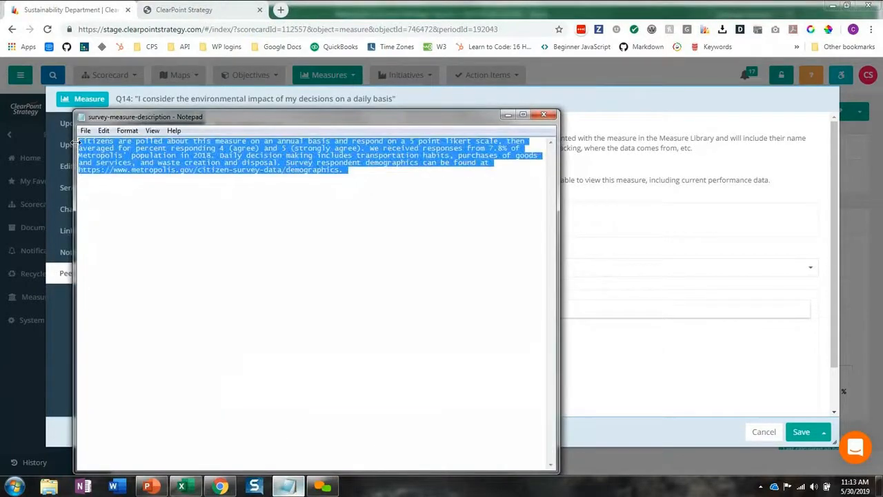
{"action": "left_click", "coordinate": [508, 115]}
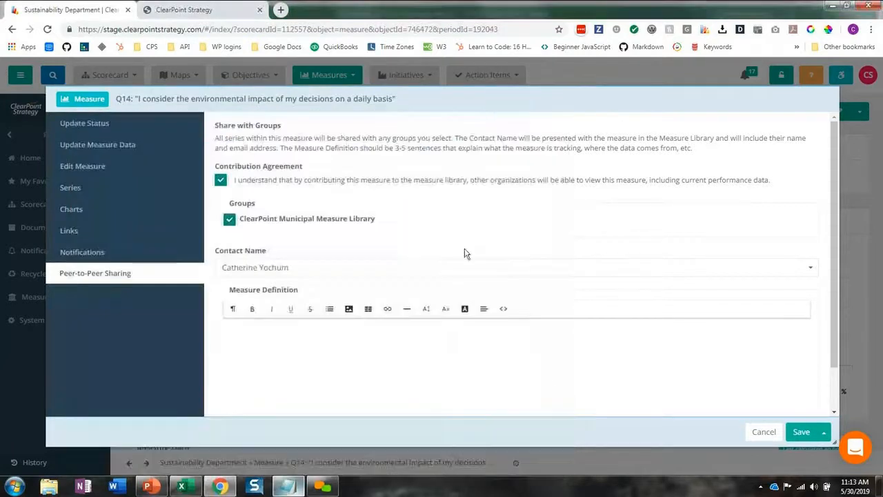
{"action": "left_click", "coordinate": [444, 361]}
{"action": "key", "text": "ctrl+v"}
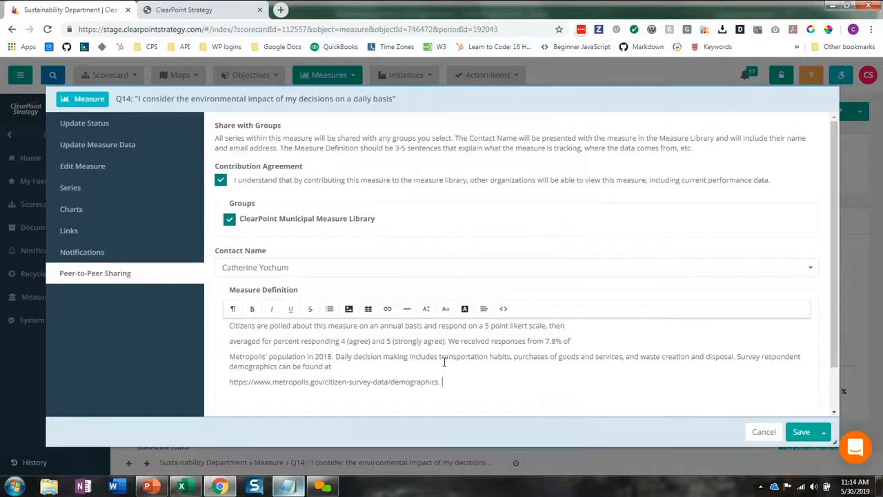
{"action": "left_click", "coordinate": [801, 432]}
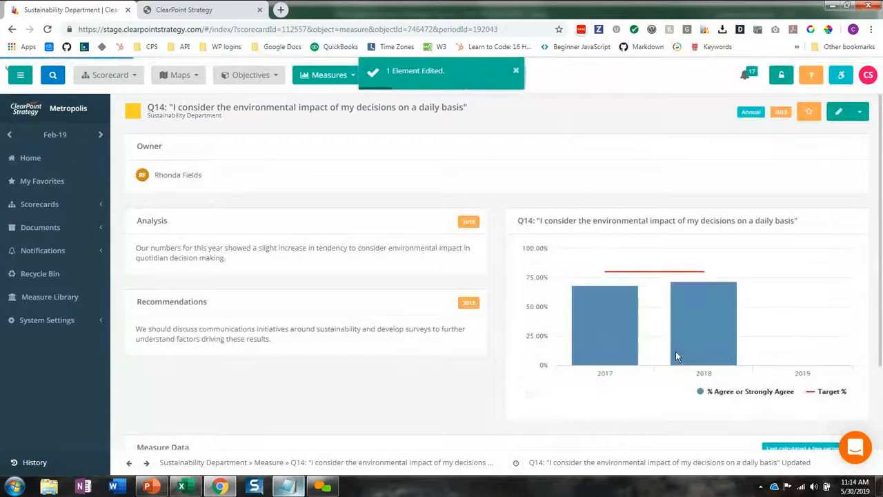
Search the Measure Library for "impac" to find the contributed Q14 environmental impact measure.
{"action": "mouse_move", "coordinate": [676, 351]}
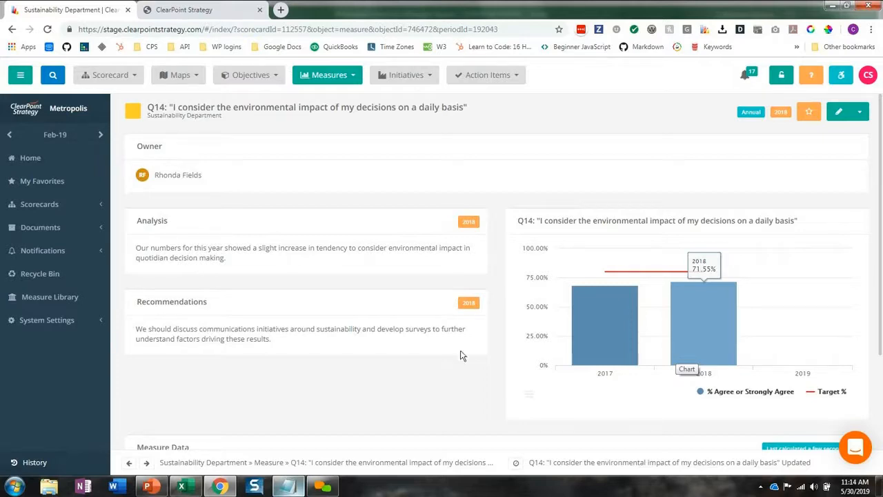
{"action": "left_click", "coordinate": [69, 299]}
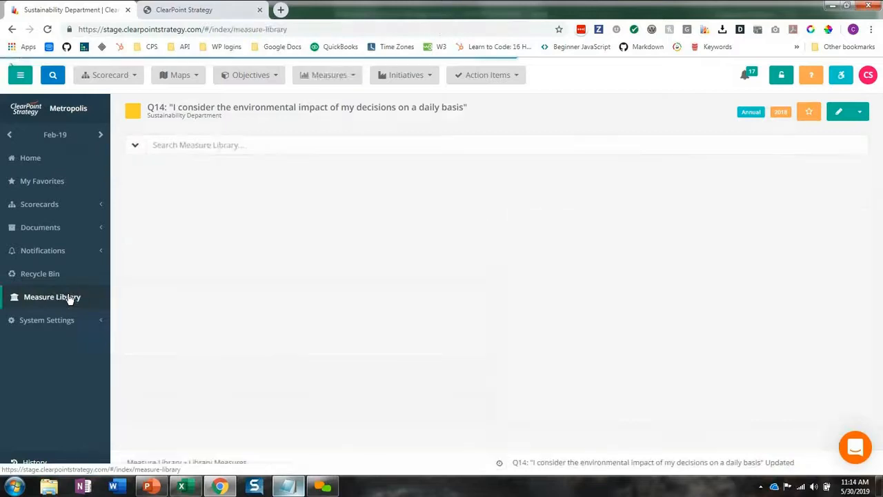
{"action": "left_click", "coordinate": [177, 145]}
{"action": "type", "text": "impac"}
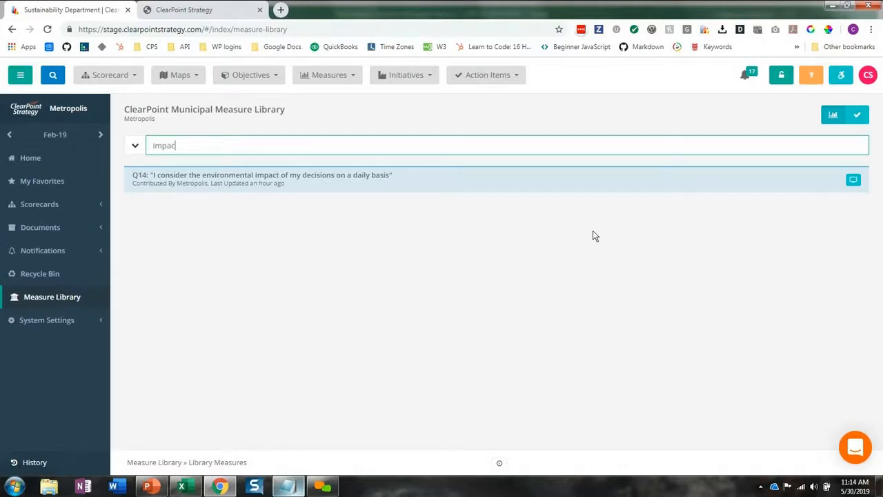
View the library measures in use and check which elements reference the Overhead costs measure.
{"action": "left_click", "coordinate": [858, 116]}
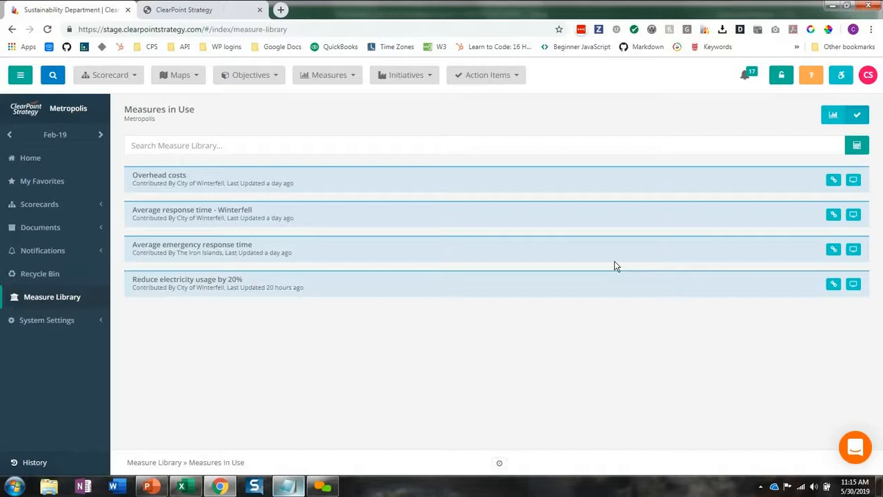
{"action": "left_click", "coordinate": [833, 181]}
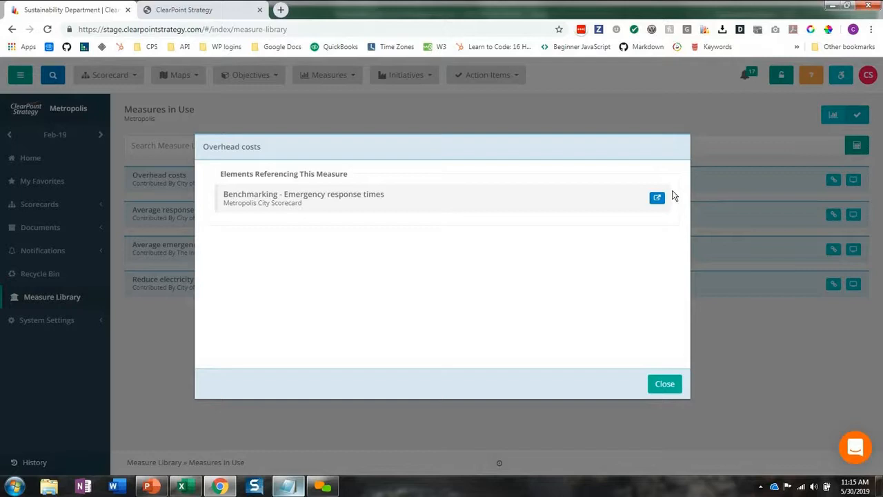
{"action": "left_click", "coordinate": [673, 383]}
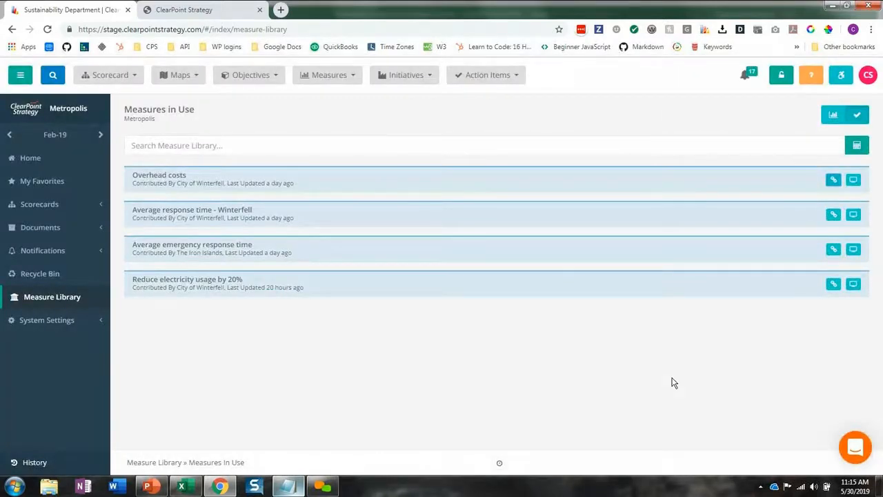
On the home page, try emphasizing links and enlarging the font by 10%, and cancel these accessibility settings.
{"action": "left_click", "coordinate": [55, 166]}
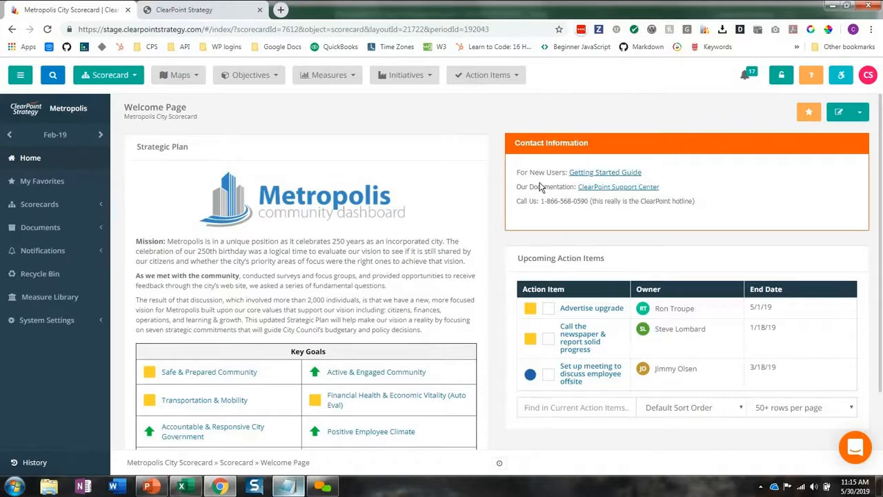
{"action": "left_click", "coordinate": [842, 76]}
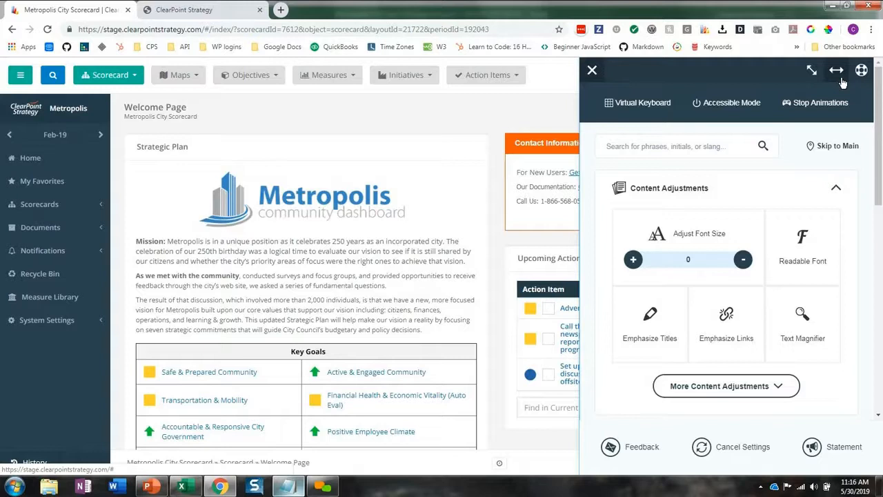
{"action": "left_click", "coordinate": [741, 333]}
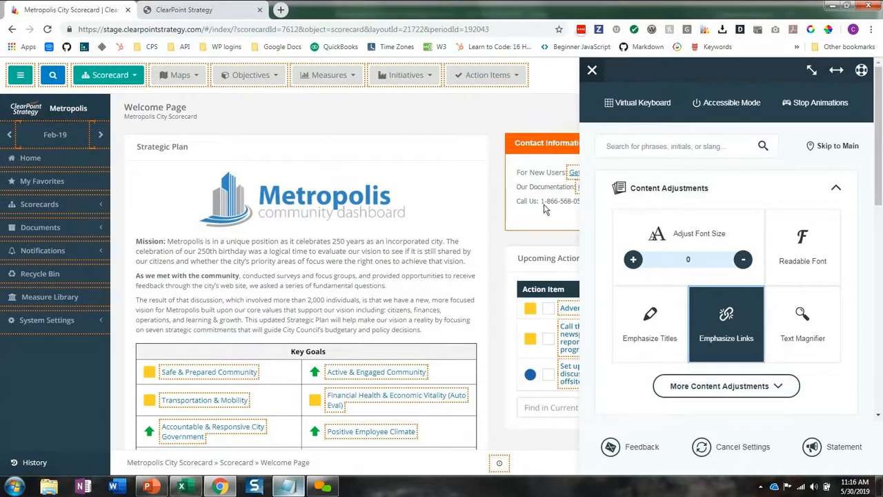
{"action": "left_click", "coordinate": [634, 263]}
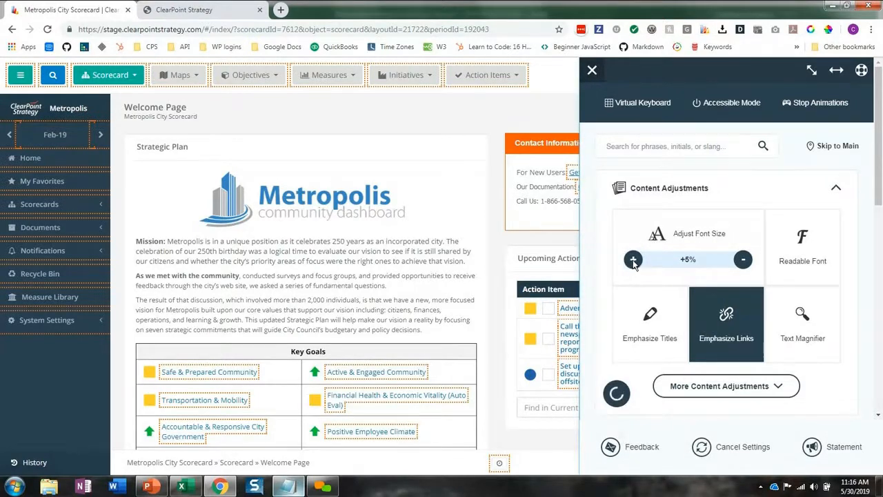
{"action": "left_click", "coordinate": [634, 261]}
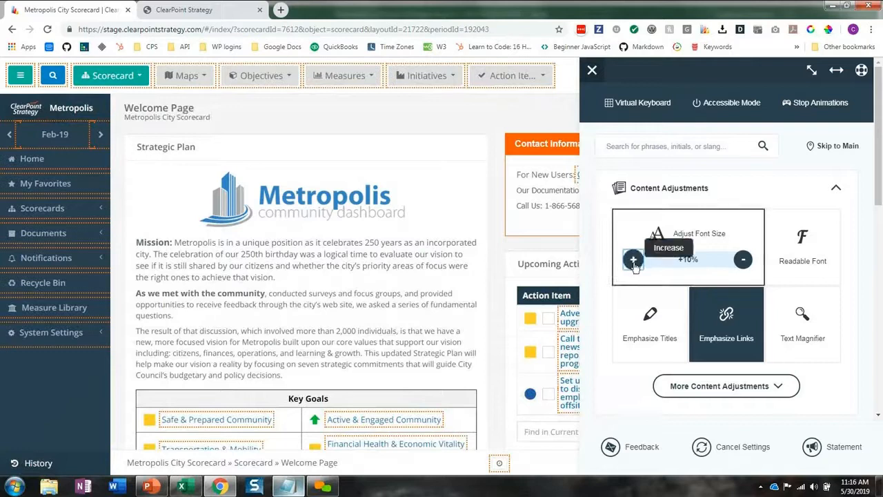
{"action": "left_click", "coordinate": [742, 448]}
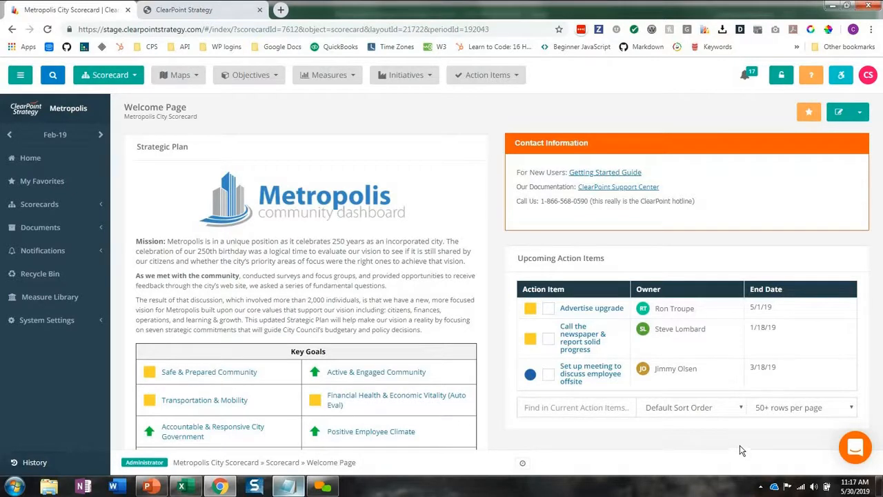
In the "Identify and hold additional safety events" initiative, add a collaborator, remove the second listed one, and save.
{"action": "left_click", "coordinate": [396, 78]}
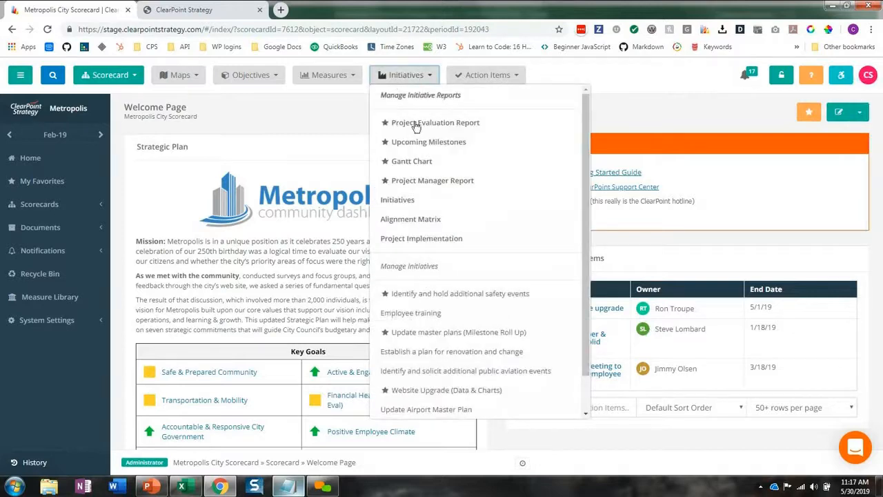
{"action": "left_click", "coordinate": [443, 295]}
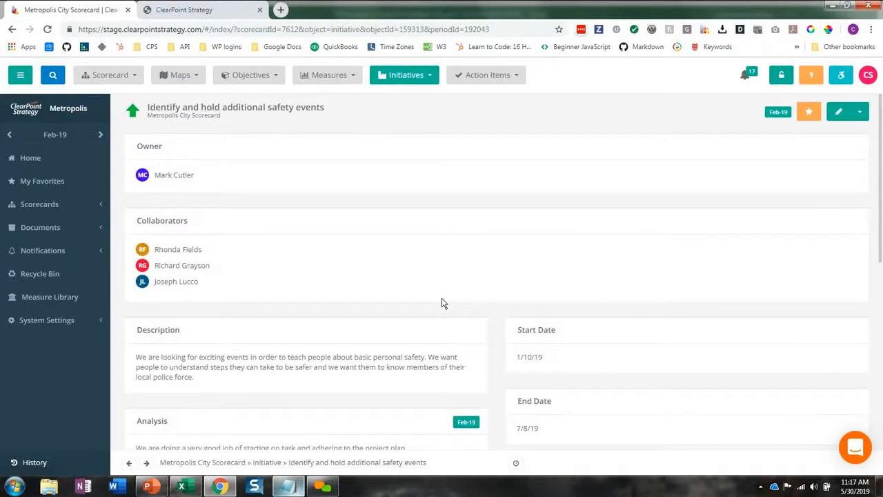
{"action": "left_click", "coordinate": [347, 267]}
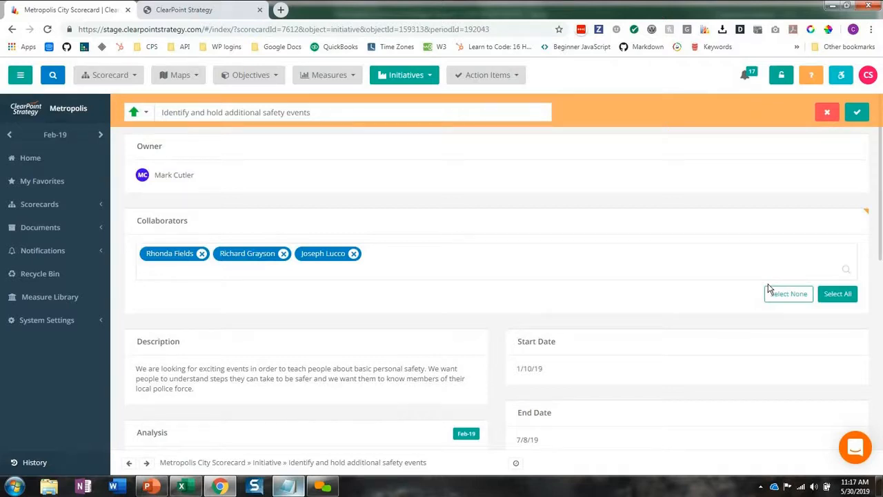
{"action": "left_click", "coordinate": [333, 271]}
{"action": "left_click", "coordinate": [209, 366]}
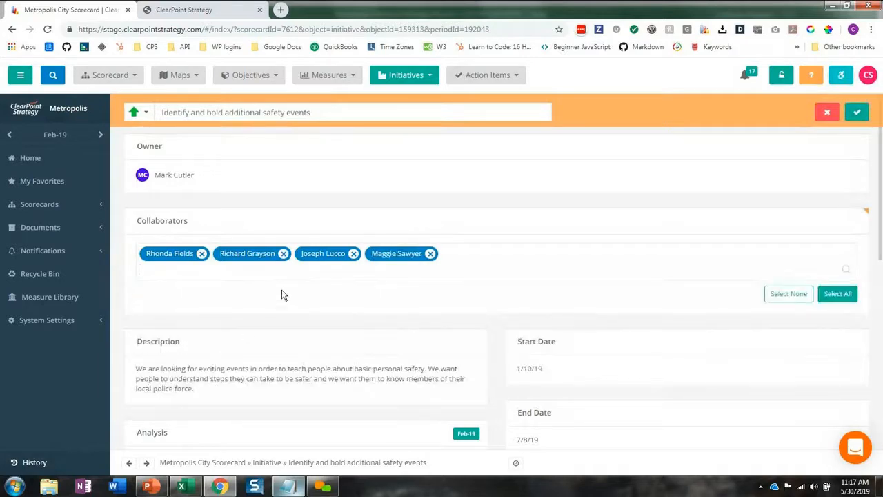
{"action": "left_click", "coordinate": [283, 255]}
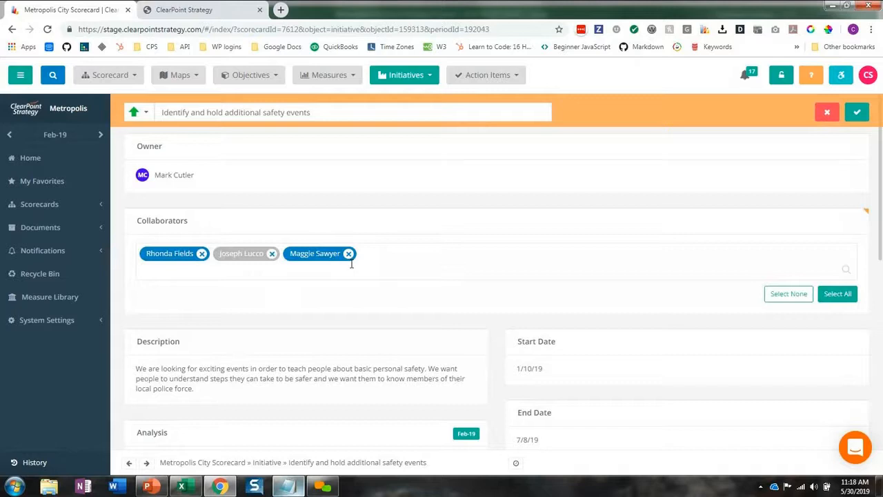
{"action": "left_click", "coordinate": [862, 113]}
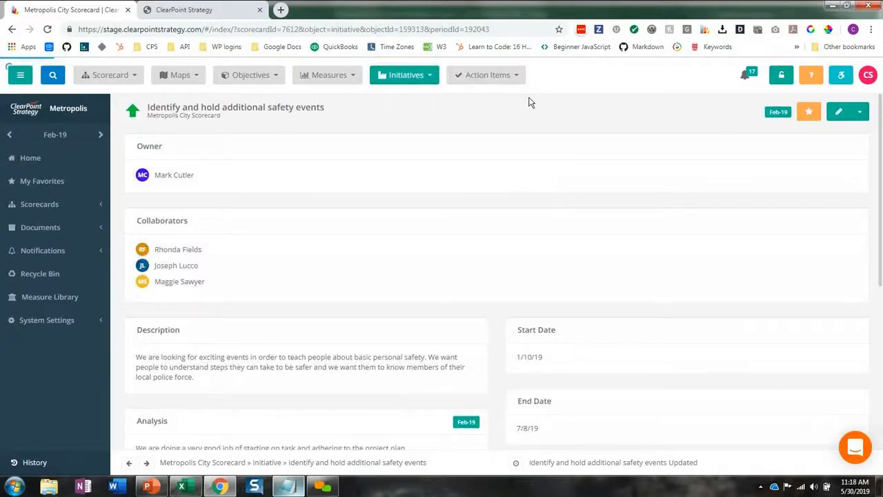
Export the Project Manager Report for initiatives to Excel and review the exported workbook.
{"action": "left_click", "coordinate": [406, 81]}
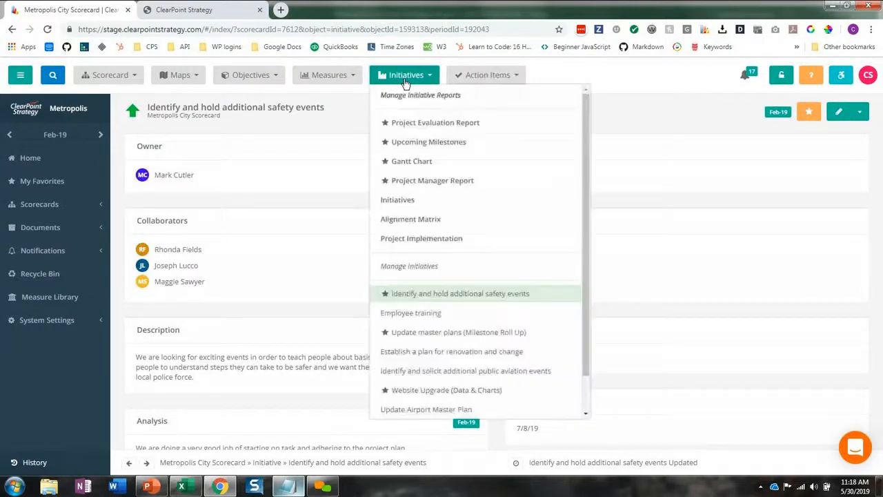
{"action": "left_click", "coordinate": [438, 180]}
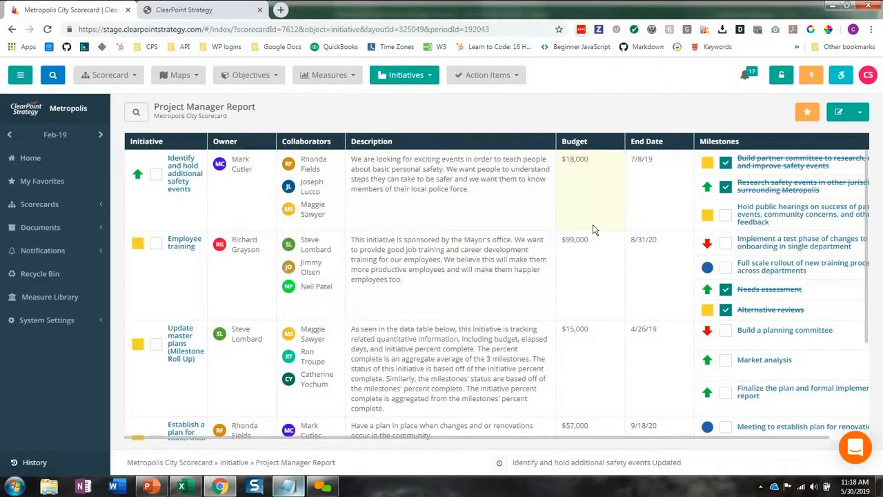
{"action": "left_click", "coordinate": [858, 112]}
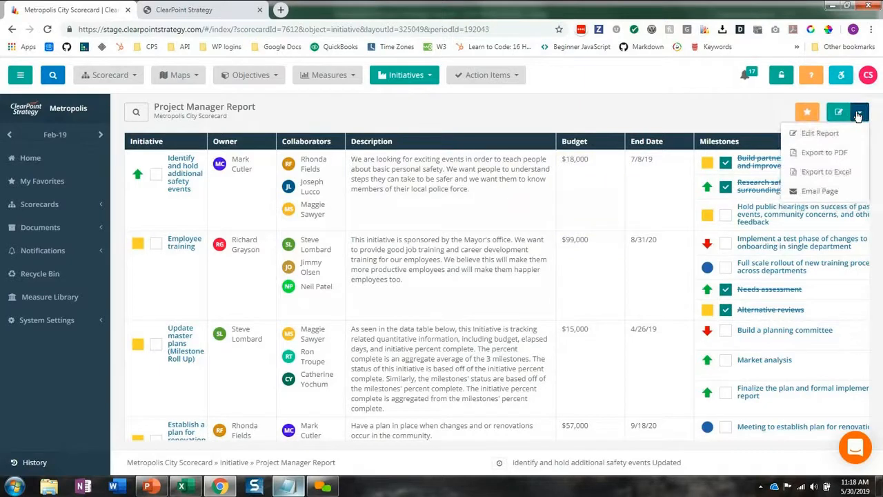
{"action": "left_click", "coordinate": [833, 177]}
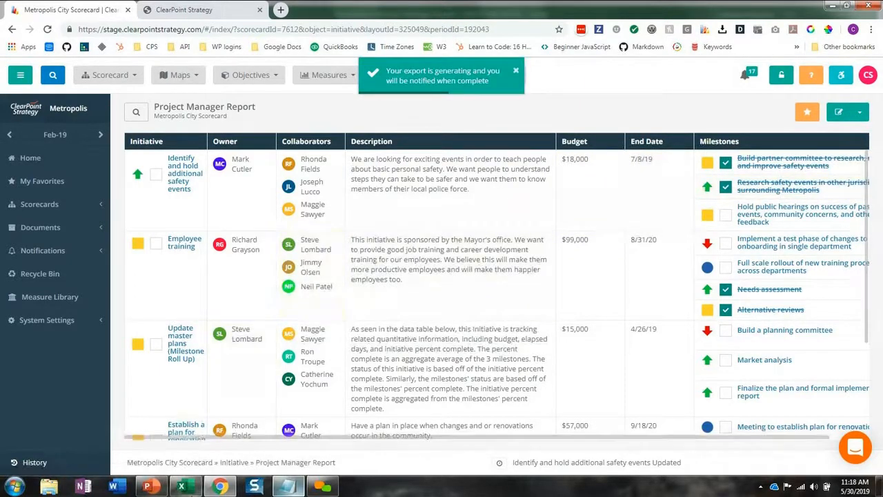
{"action": "left_click", "coordinate": [185, 486]}
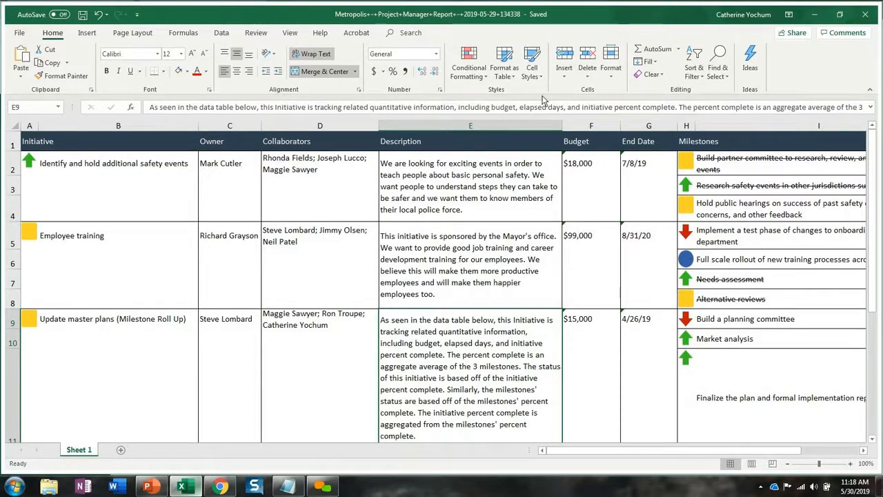
{"action": "left_click", "coordinate": [815, 15]}
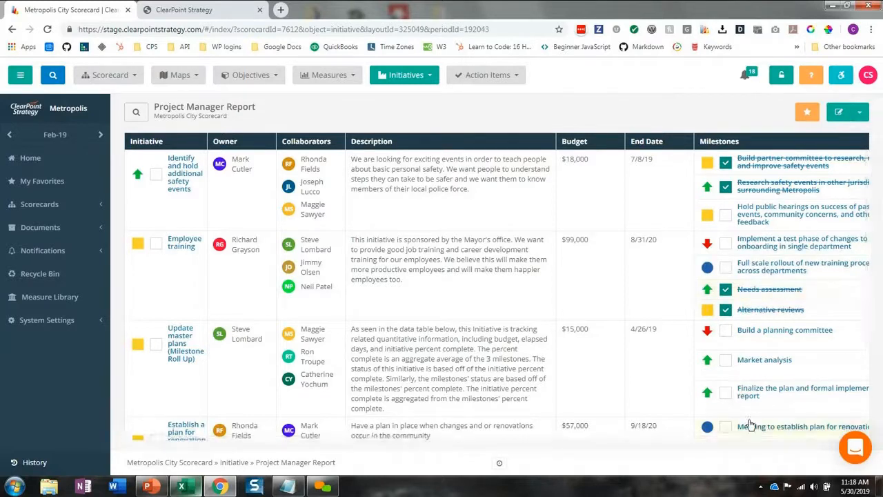
Open the initiatives Gantt chart and widen the Name column to fit the full milestone names.
{"action": "left_click", "coordinate": [406, 74]}
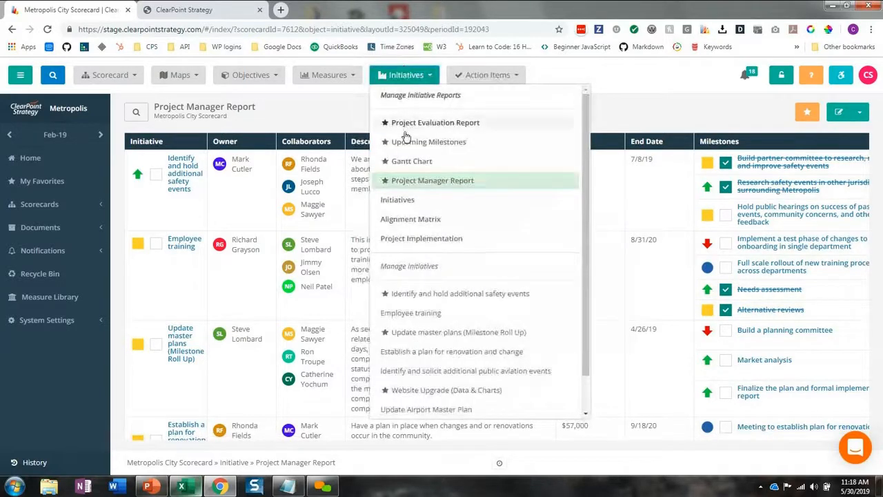
{"action": "left_click", "coordinate": [402, 167]}
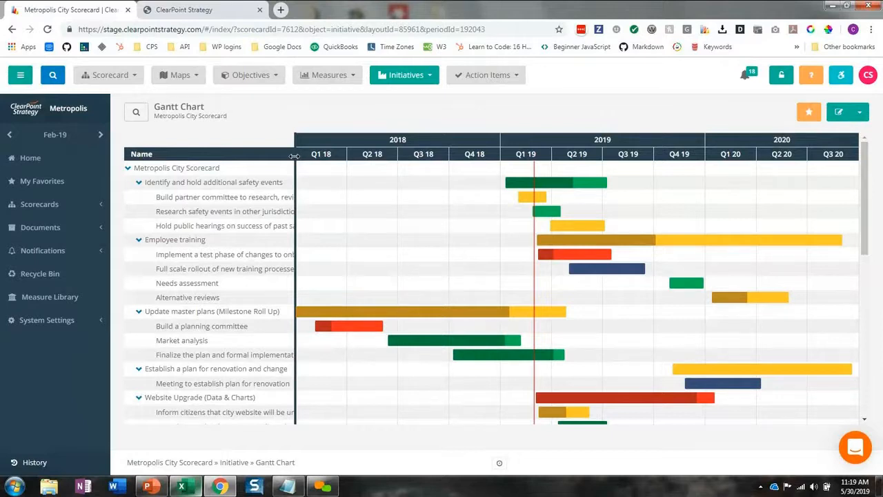
{"action": "left_click_drag", "start_coordinate": [295, 156], "coordinate": [506, 165]}
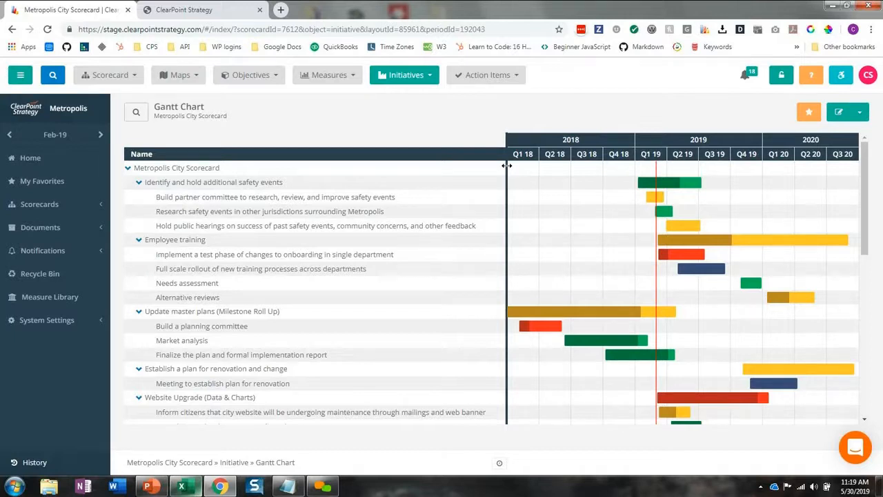
{"action": "left_click", "coordinate": [193, 17]}
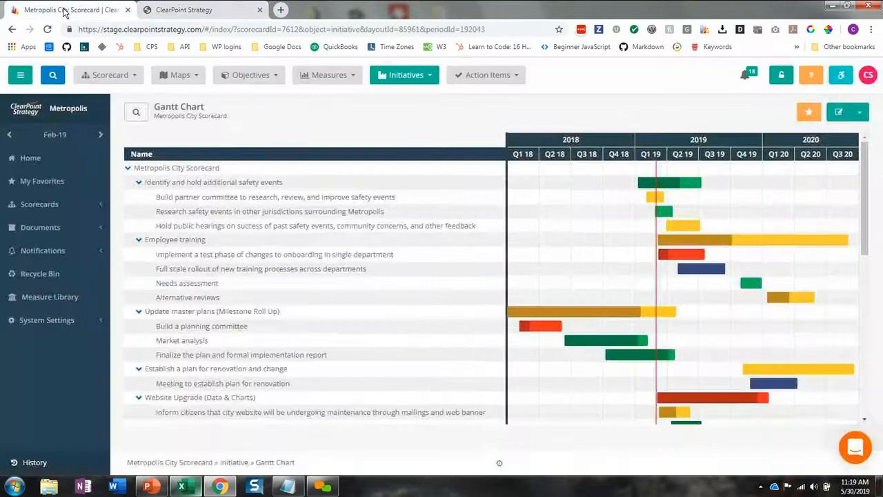
{"action": "left_click", "coordinate": [63, 13]}
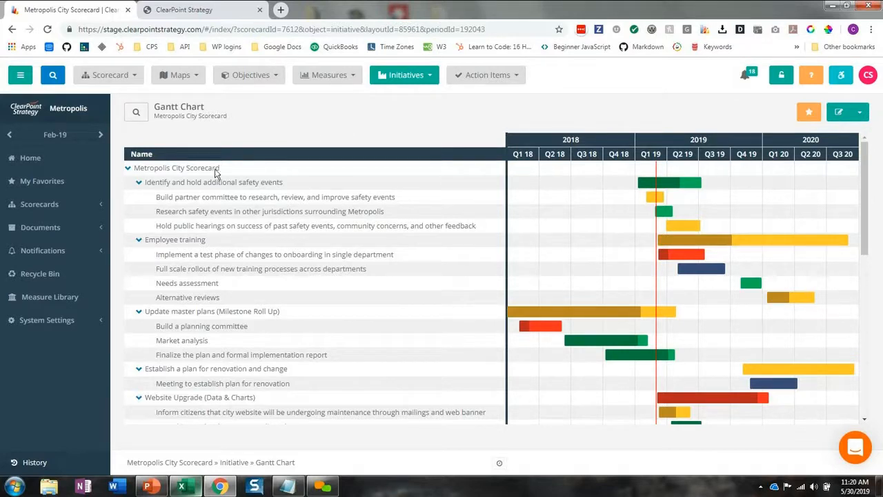
Open the Template Scripting list of scripts from the system's admin options.
{"action": "left_click", "coordinate": [76, 322]}
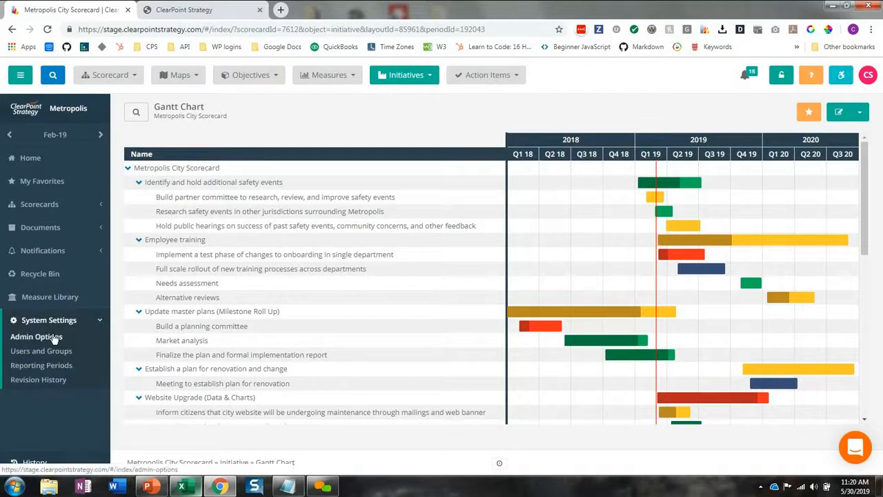
{"action": "left_click", "coordinate": [36, 337]}
{"action": "scroll", "coordinate": [306, 277], "scroll_direction": "down", "scroll_amount": 3}
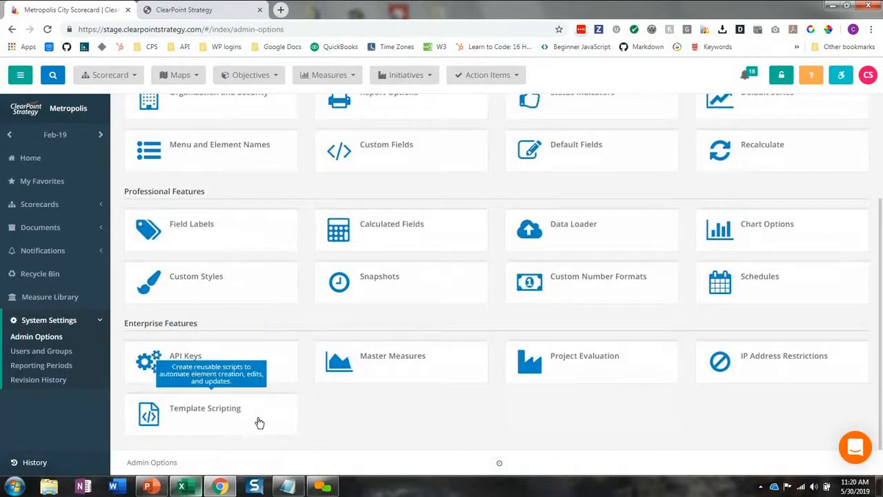
{"action": "left_click", "coordinate": [243, 426]}
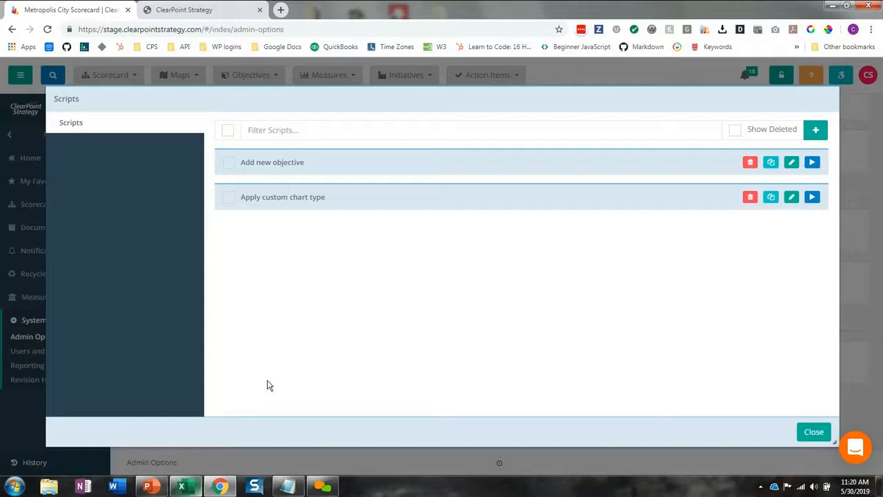
Start the "Add new objective" script and name the new objective "Good value for tax dollar".
{"action": "left_click", "coordinate": [812, 164]}
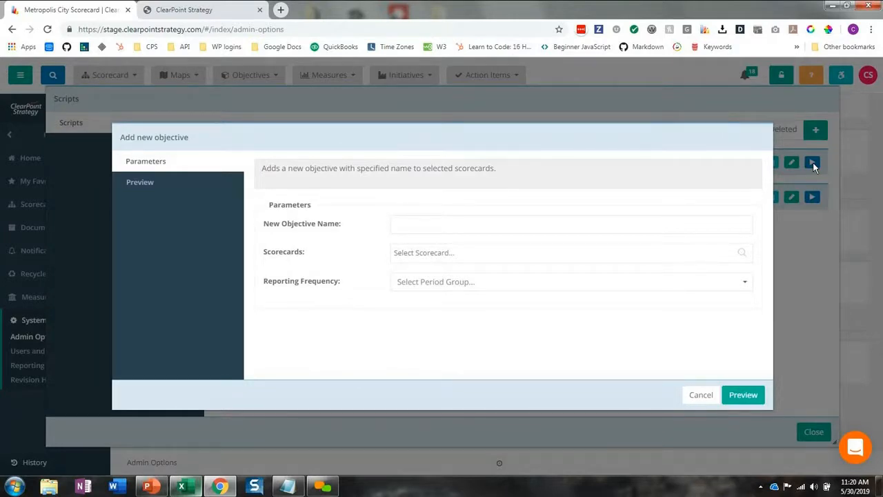
{"action": "left_click", "coordinate": [428, 226]}
{"action": "type", "text": "Go"}
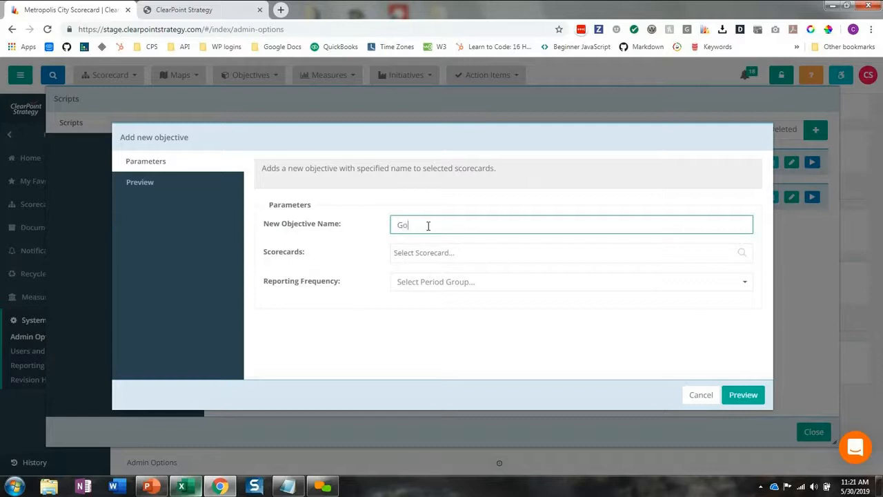
{"action": "type", "text": "od value for tax dollar"}
Add every available scorecard to the script's scorecard selection, from Metropolis City Scorecard through Utilities Department.
{"action": "left_click", "coordinate": [433, 252]}
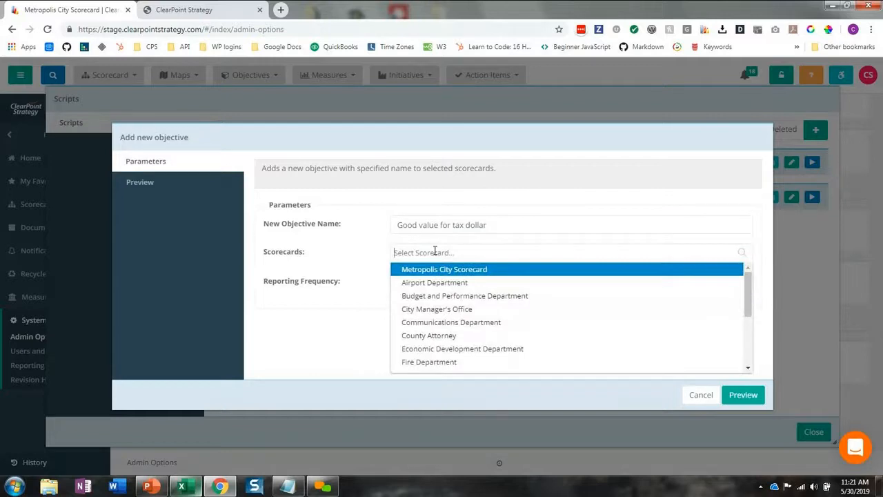
{"action": "key", "text": "Return"}
{"action": "key", "text": "Return"}
{"action": "key", "text": "Return"}
{"action": "key", "text": "Return"}
{"action": "key", "text": "Return"}
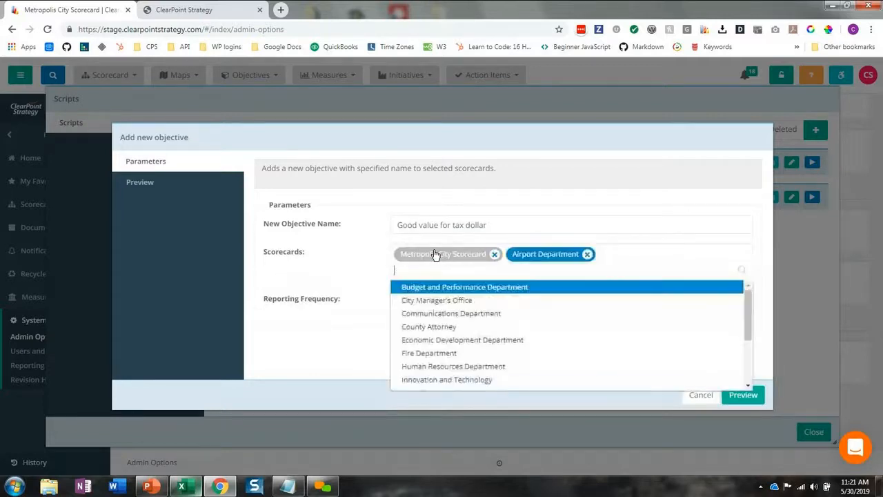
{"action": "key", "text": "Return"}
{"action": "key", "text": "Return"}
{"action": "key", "text": "Return"}
{"action": "key", "text": "Return"}
{"action": "key", "text": "Return"}
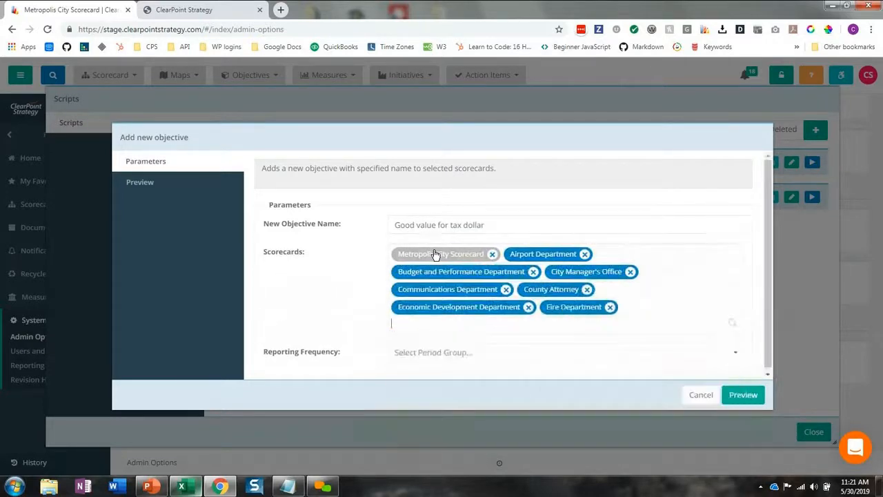
{"action": "key", "text": "Return"}
{"action": "key", "text": "Return"}
{"action": "key", "text": "Return"}
{"action": "key", "text": "Return"}
{"action": "key", "text": "Return"}
{"action": "key", "text": "Return"}
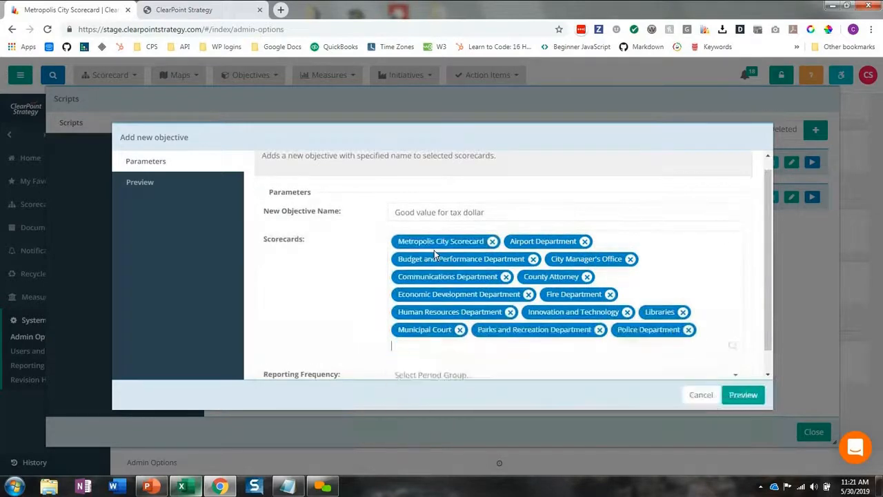
{"action": "key", "text": "Return"}
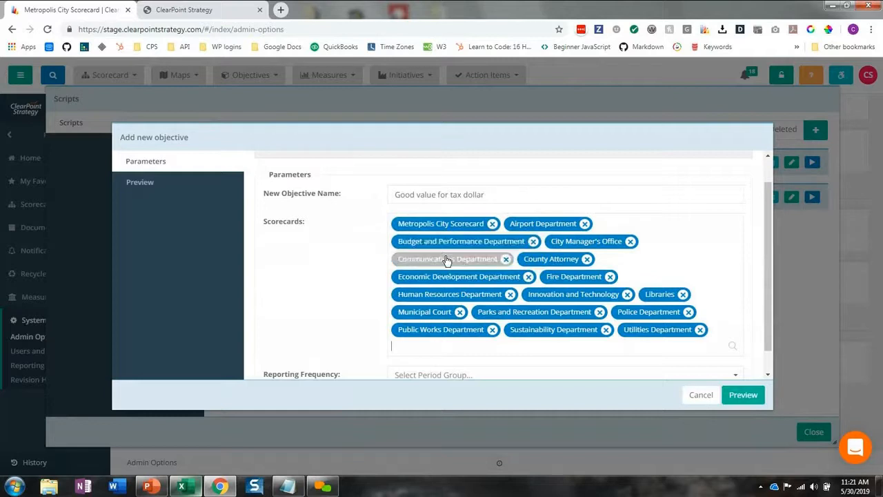
Set the new objective's reporting frequency to Monthly.
{"action": "scroll", "coordinate": [319, 277], "scroll_direction": "down", "scroll_amount": 1}
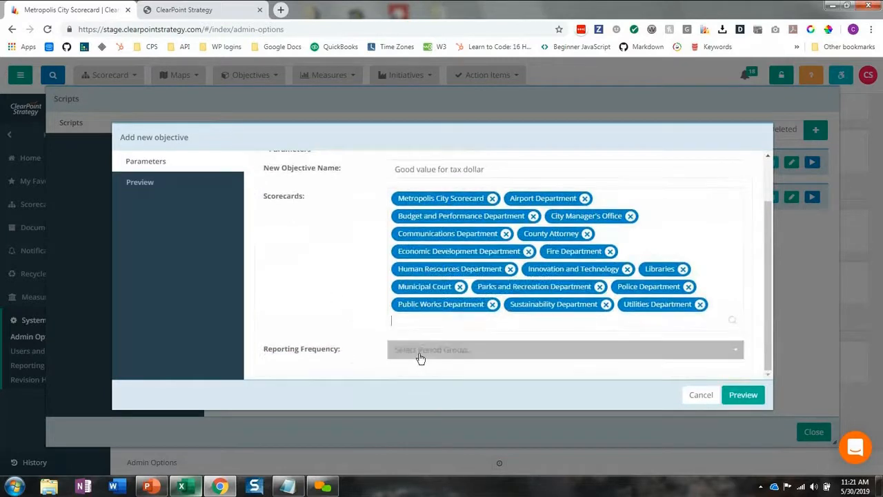
{"action": "left_click", "coordinate": [423, 352]}
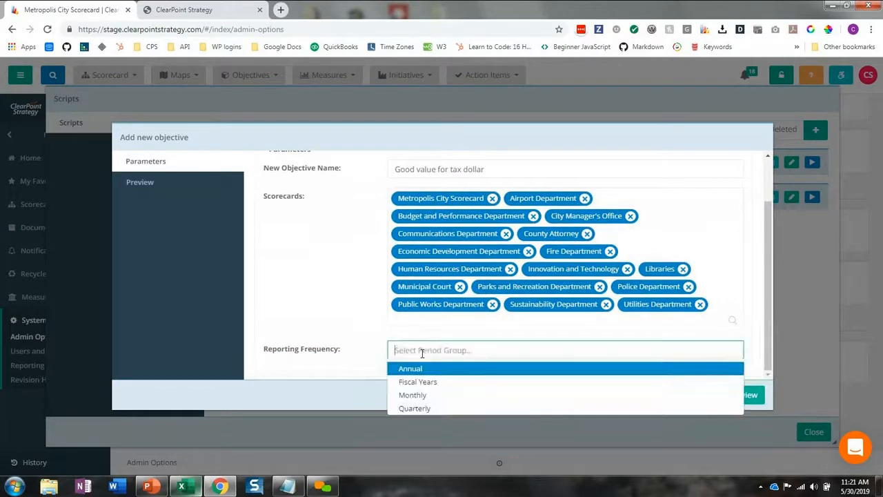
{"action": "left_click", "coordinate": [418, 396]}
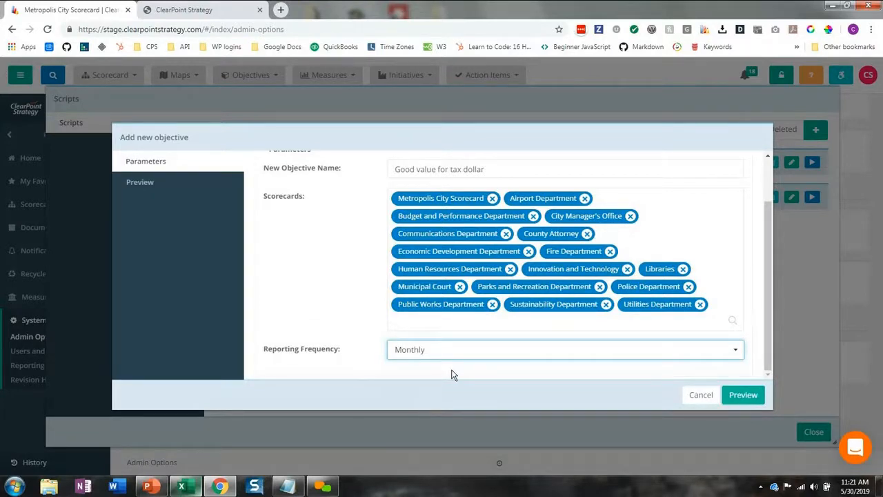
Preview the "Add new objective" script, run it, and close the list of scripts.
{"action": "left_click", "coordinate": [742, 395]}
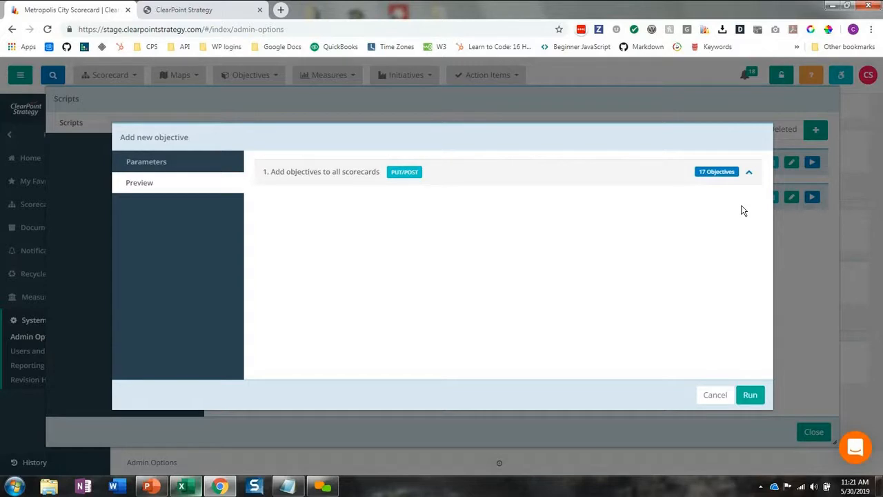
{"action": "left_click", "coordinate": [750, 399]}
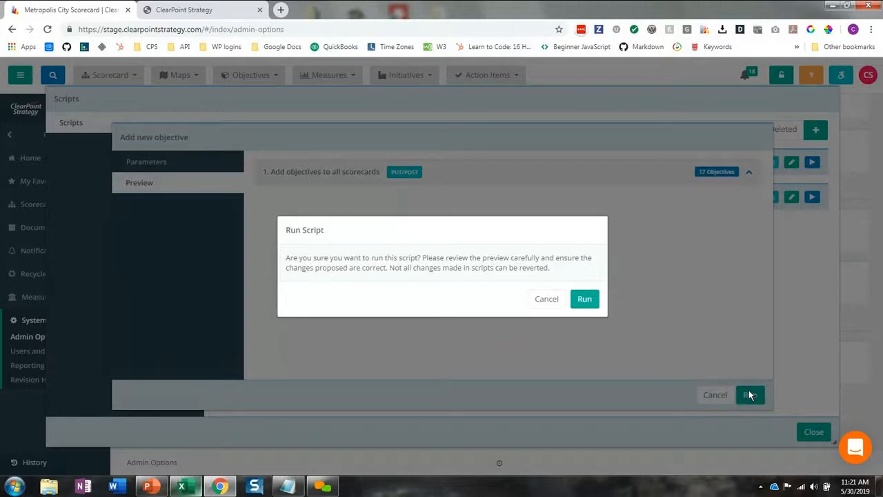
{"action": "left_click", "coordinate": [583, 301]}
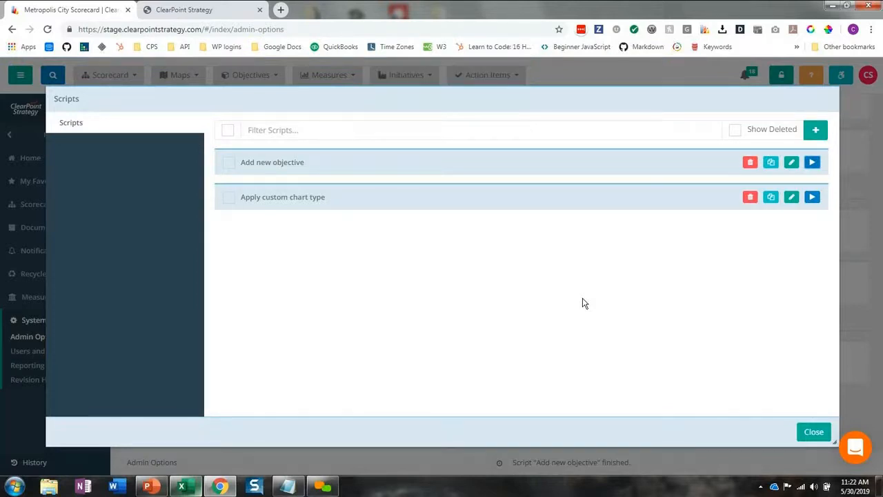
{"action": "left_click", "coordinate": [812, 433]}
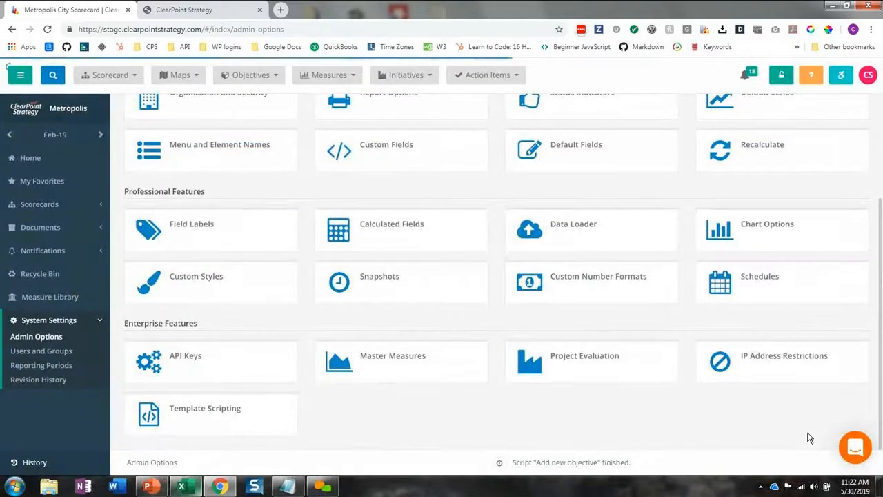
Search the system for "good value" to check for the new objectives across scorecards, and close the search.
{"action": "left_click", "coordinate": [54, 78]}
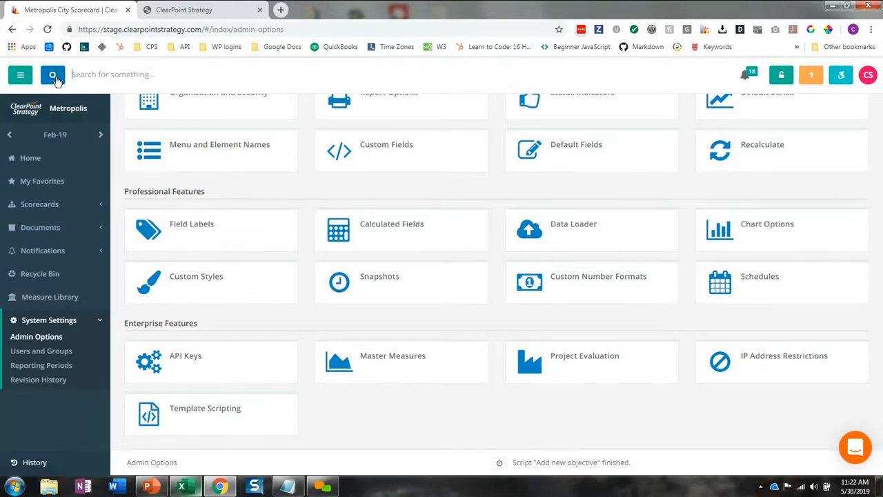
{"action": "type", "text": "good t"}
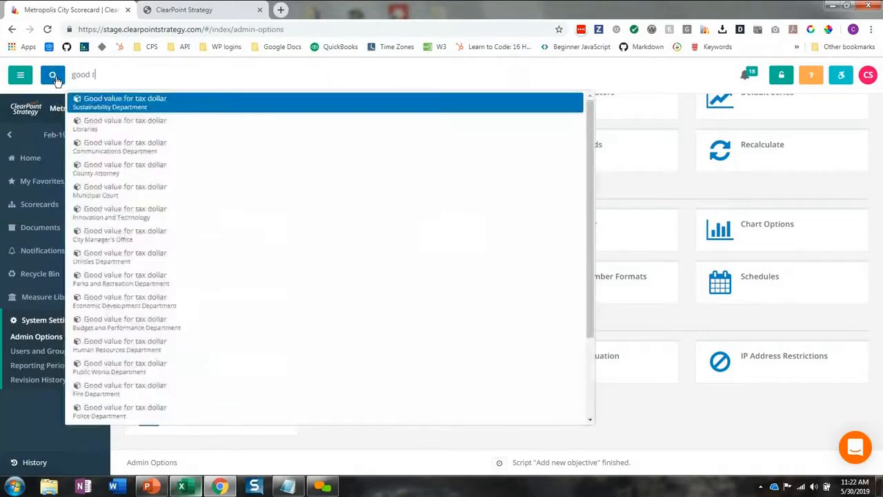
{"action": "type", "text": "a"}
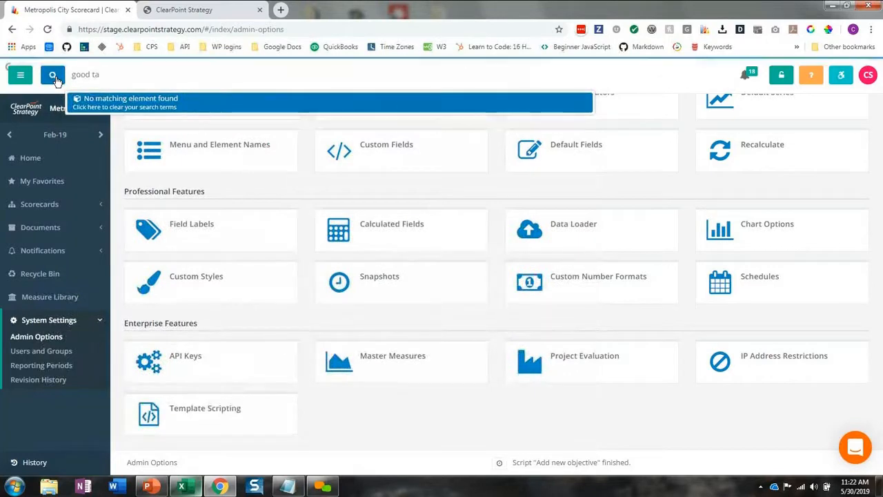
{"action": "key", "text": "BackSpace"}
{"action": "key", "text": "BackSpace"}
{"action": "key", "text": "BackSpace"}
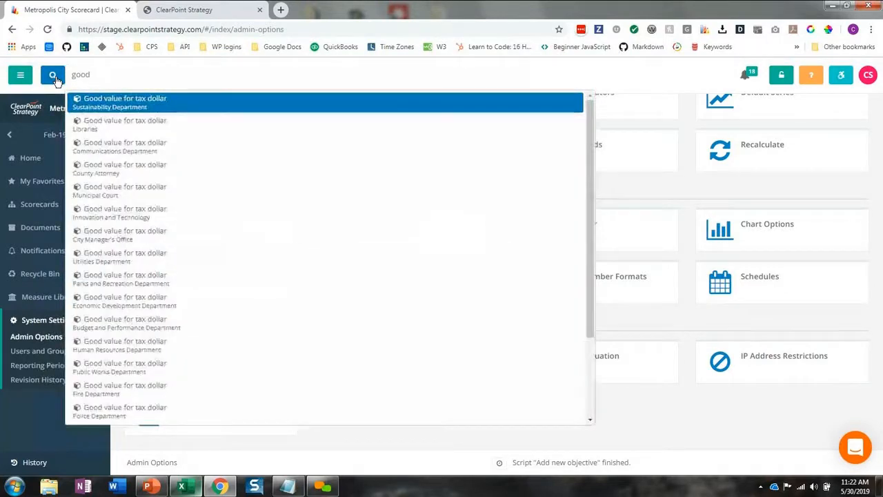
{"action": "type", "text": "value"}
{"action": "key", "text": "BackSpace"}
{"action": "key", "text": "BackSpace"}
{"action": "key", "text": "BackSpace"}
{"action": "key", "text": "BackSpace"}
{"action": "key", "text": "BackSpace"}
{"action": "type", "text": "value"}
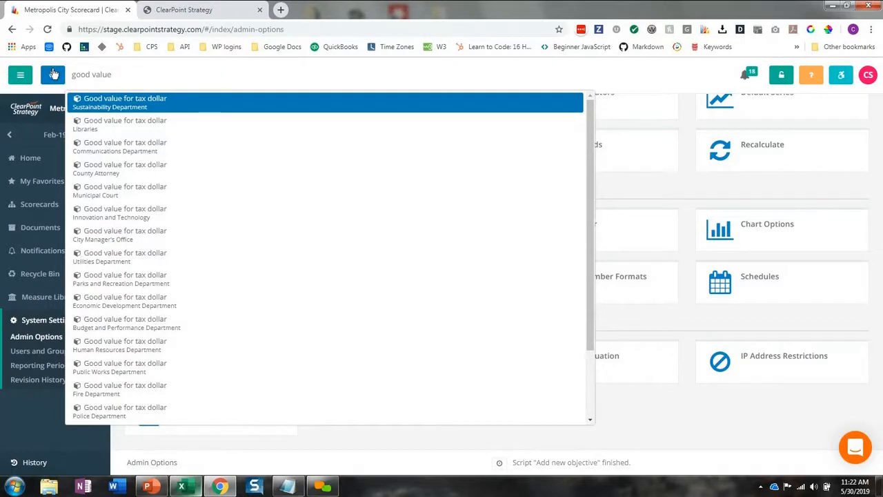
{"action": "left_click", "coordinate": [52, 74]}
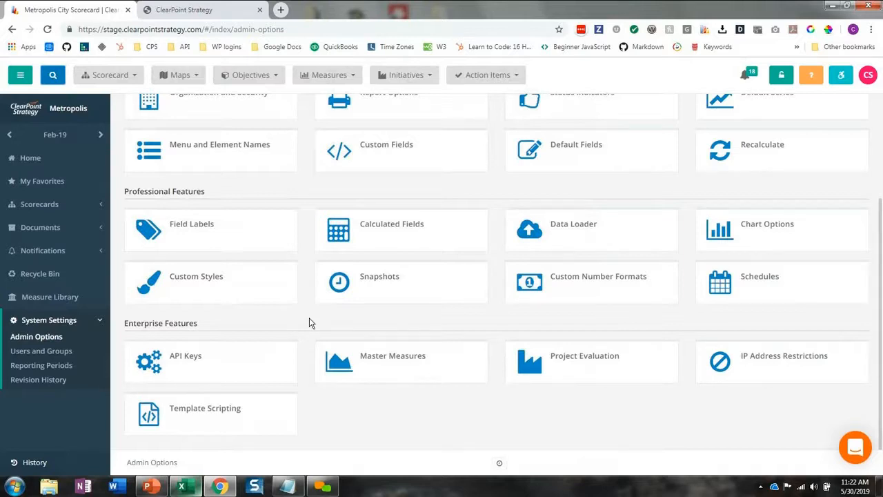
Open the "Add new objective" template script for editing, review its parameters and steps code, and leave without saving.
{"action": "left_click", "coordinate": [243, 412]}
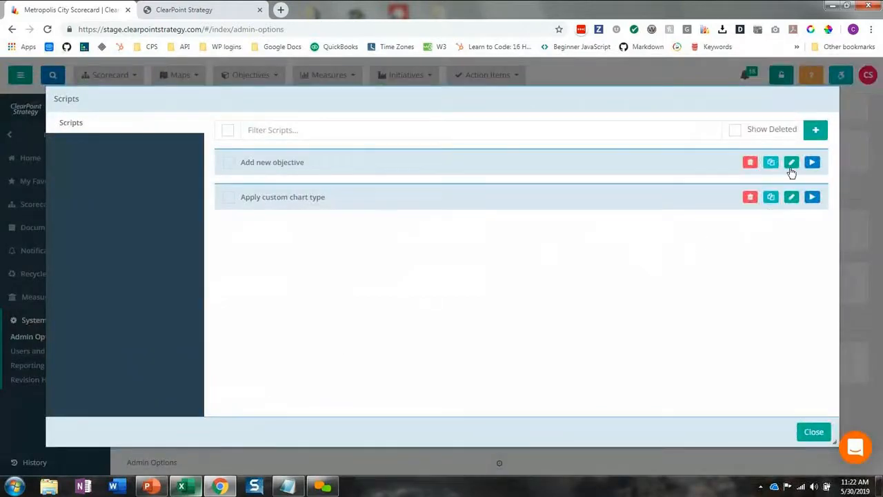
{"action": "left_click", "coordinate": [792, 162]}
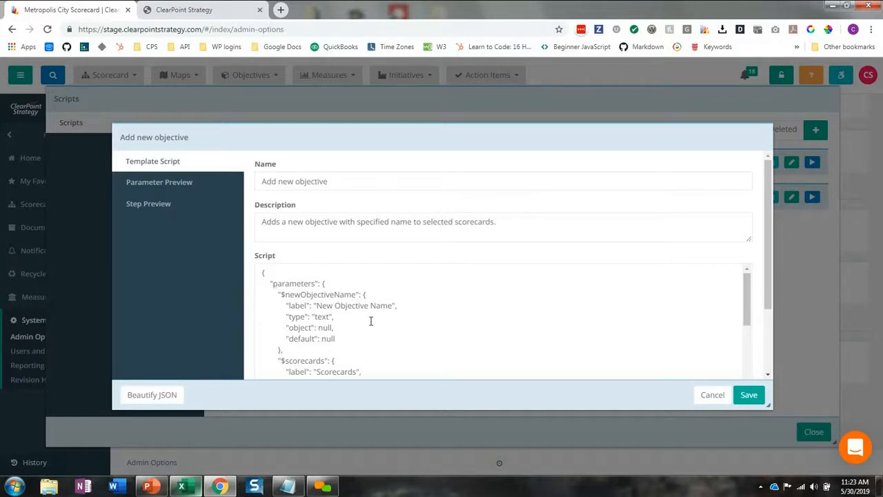
{"action": "scroll", "coordinate": [370, 321], "scroll_direction": "down", "scroll_amount": 10}
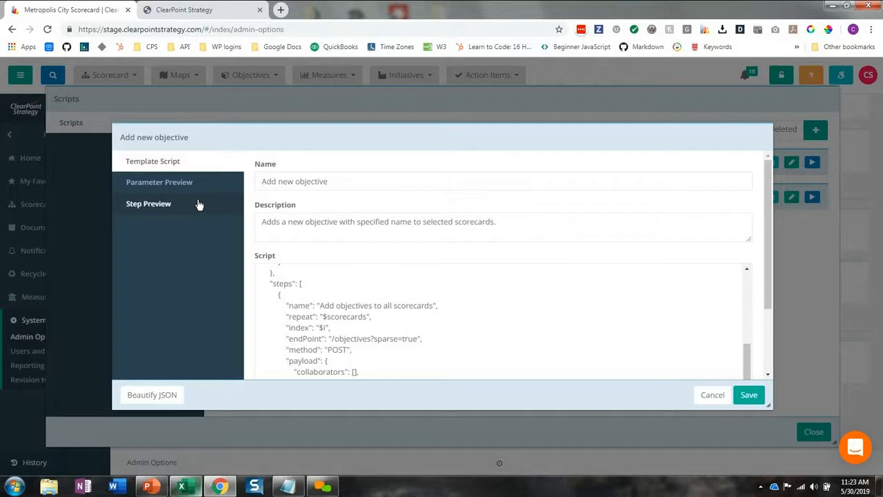
{"action": "left_click", "coordinate": [713, 395]}
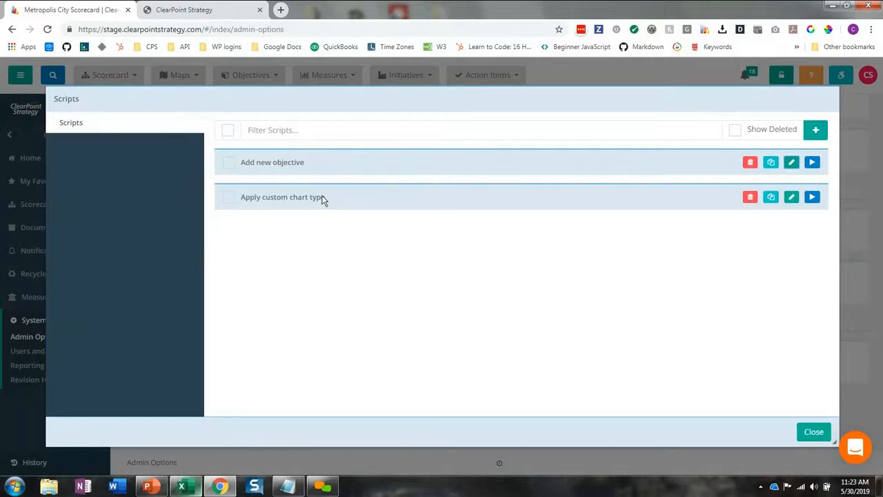
Start the "Apply custom chart type" script for the Metropolis City Scorecard and the Airport, Fire and Police Department scorecards.
{"action": "left_click", "coordinate": [812, 199]}
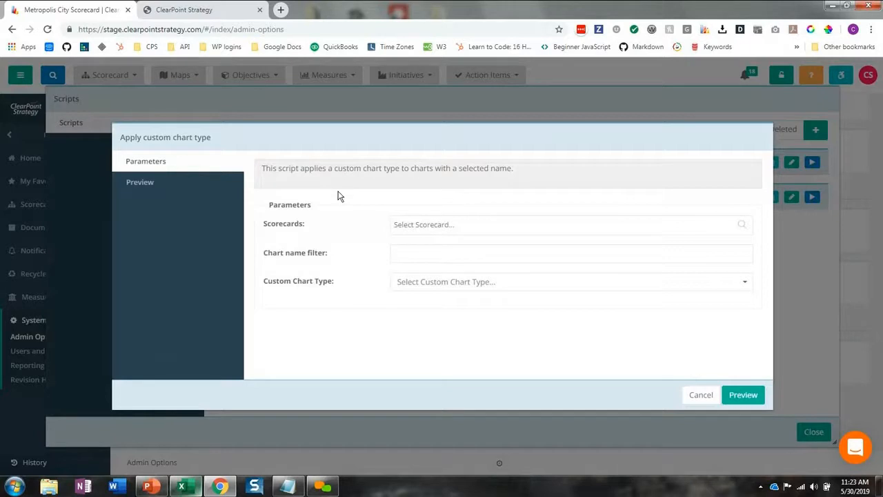
{"action": "left_click", "coordinate": [412, 223]}
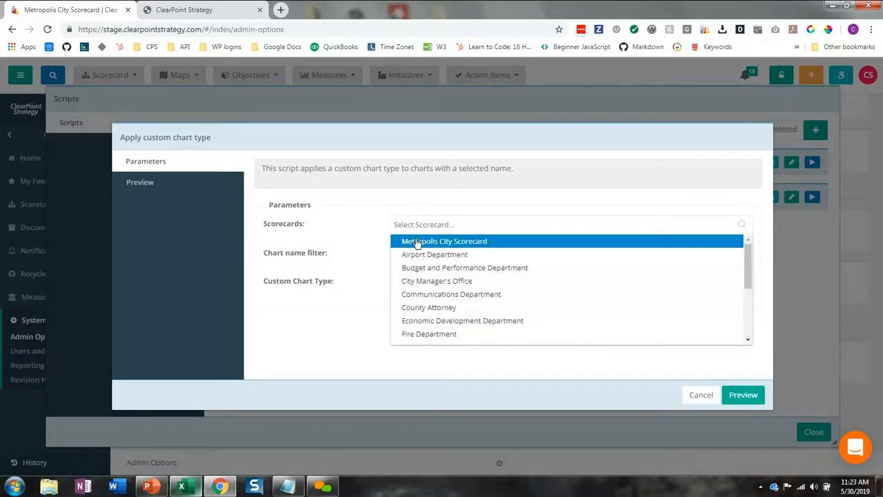
{"action": "left_click", "coordinate": [417, 240]}
{"action": "left_click", "coordinate": [417, 241]}
{"action": "left_click", "coordinate": [416, 256]}
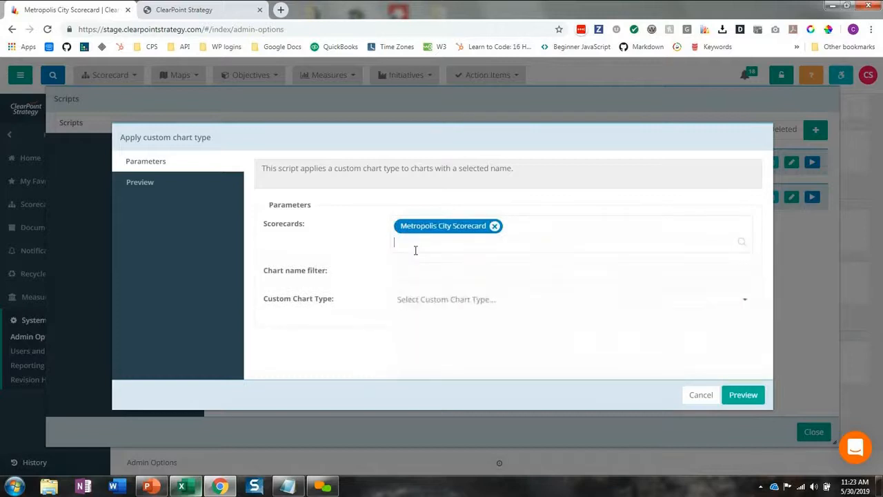
{"action": "left_click", "coordinate": [424, 325]}
{"action": "left_click", "coordinate": [420, 245]}
{"action": "scroll", "coordinate": [426, 324], "scroll_direction": "down", "scroll_amount": 2}
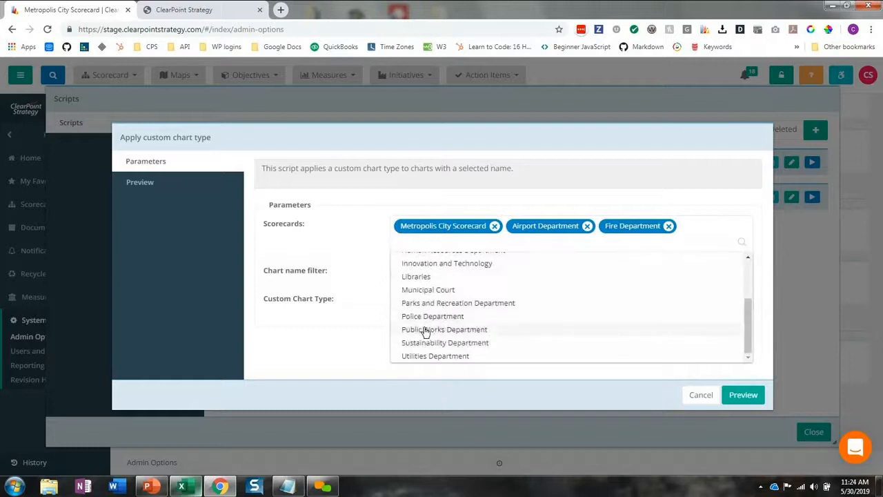
{"action": "left_click", "coordinate": [423, 317]}
Set the chart name filter to "Expenses" and the custom chart type to Custom Legend and Shadow.
{"action": "left_click", "coordinate": [397, 290]}
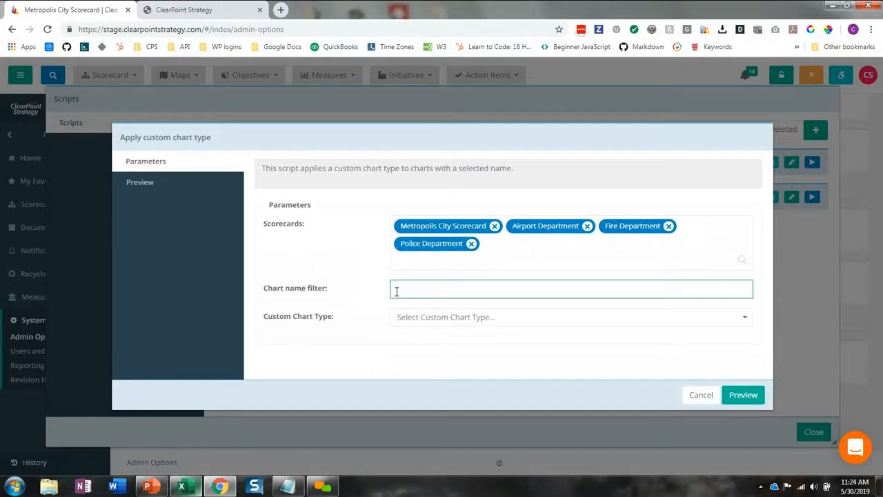
{"action": "type", "text": "Expenses"}
{"action": "left_click", "coordinate": [464, 322]}
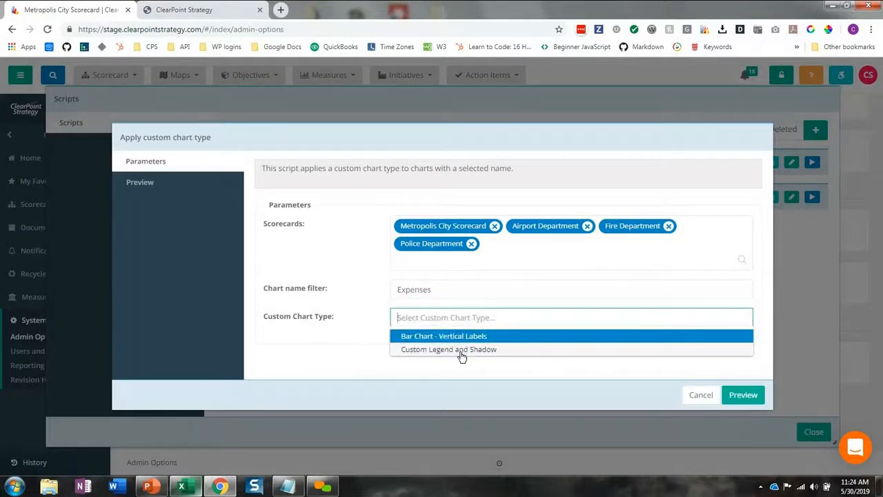
{"action": "left_click", "coordinate": [461, 352]}
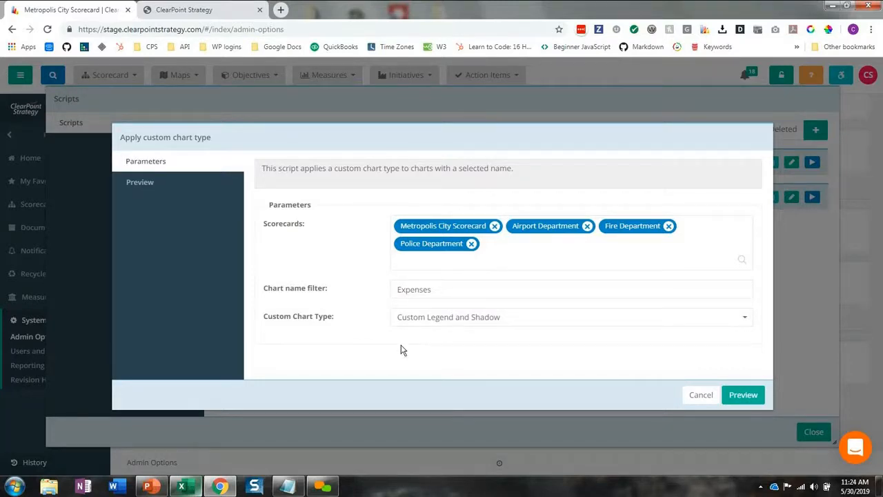
Preview the "Apply custom chart type" script, run it, and close the list of scripts.
{"action": "left_click", "coordinate": [168, 183]}
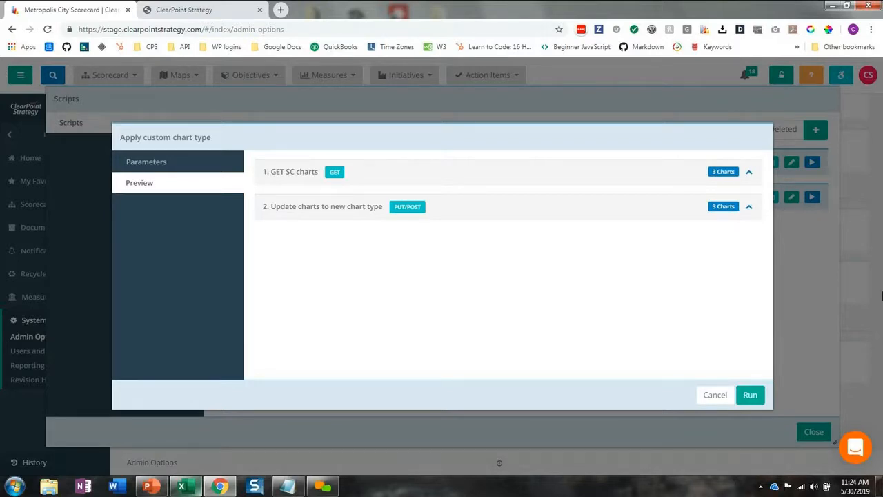
{"action": "left_click", "coordinate": [750, 397]}
{"action": "left_click", "coordinate": [588, 304]}
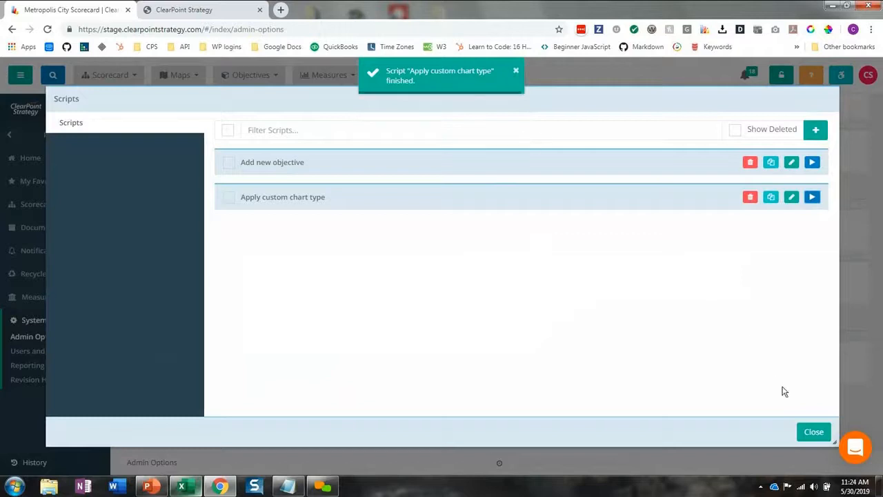
{"action": "left_click", "coordinate": [814, 432]}
Search for "expense" and open the Airport Department's Expenses measure to examine its chart.
{"action": "left_click", "coordinate": [53, 75]}
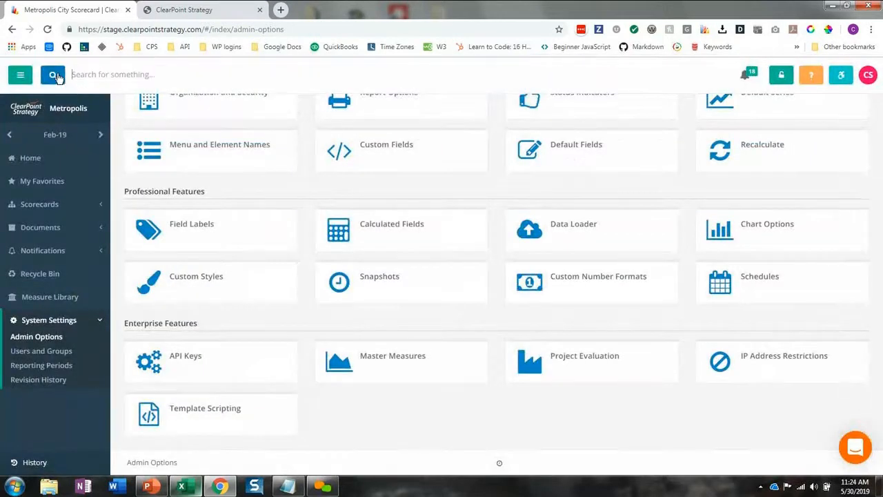
{"action": "type", "text": "expense"}
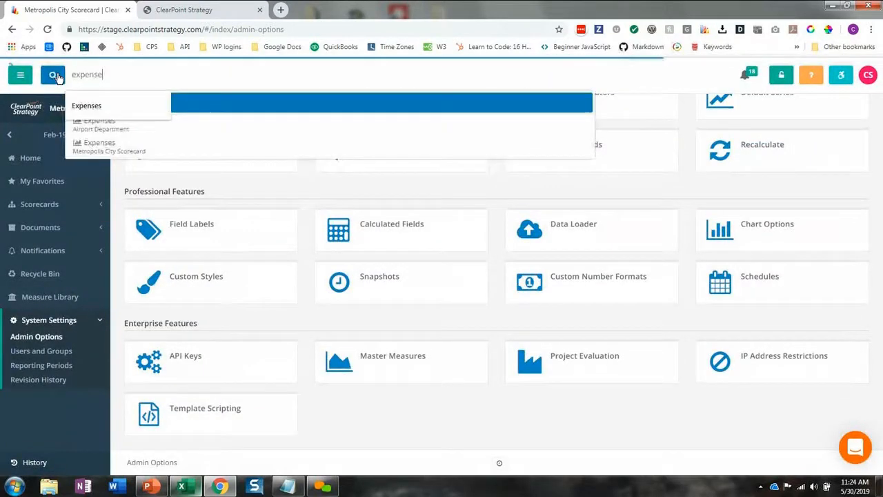
{"action": "left_click", "coordinate": [126, 134]}
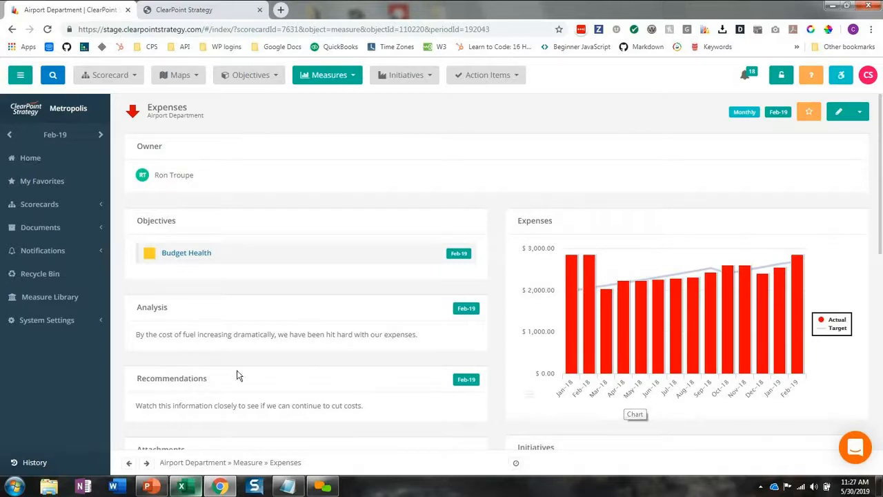
Open the Measure Library and show its Measures in Use.
{"action": "left_click", "coordinate": [45, 298]}
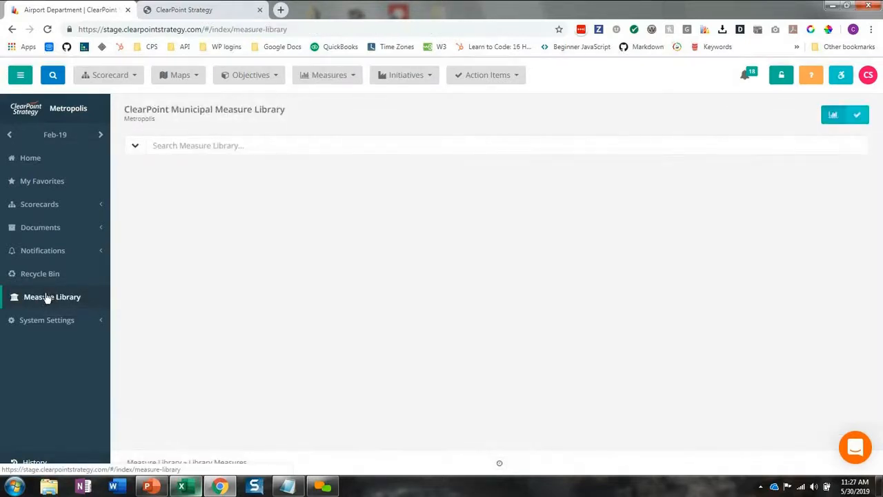
{"action": "left_click", "coordinate": [858, 117]}
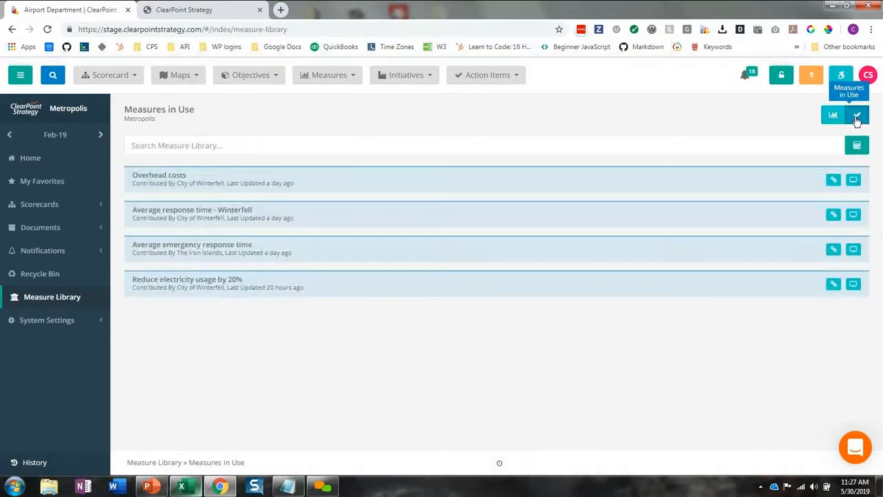